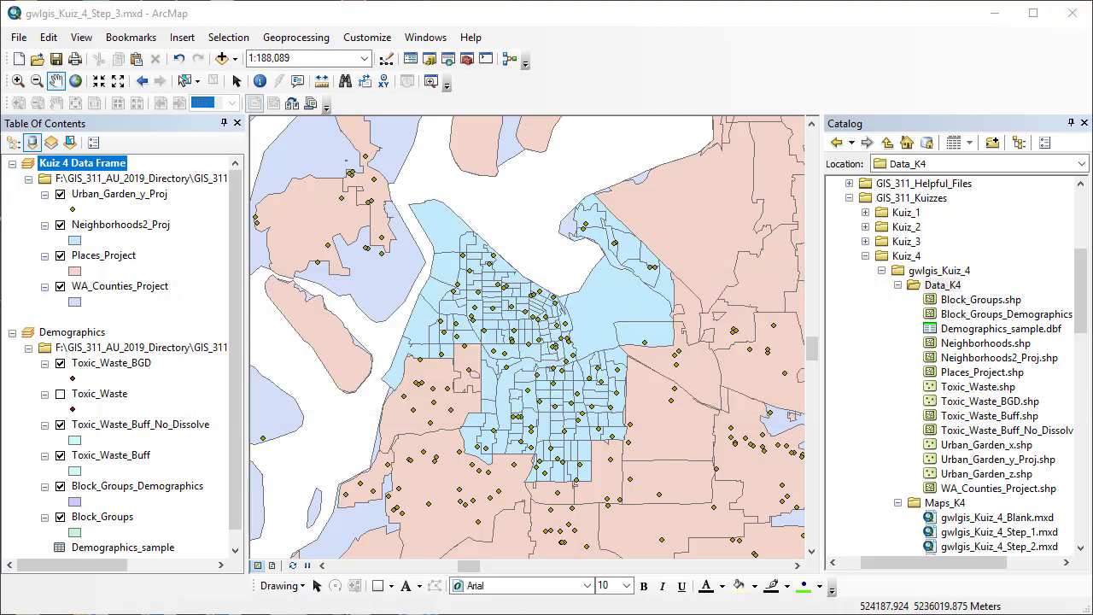
# - Save the map document under the new name gwlgis_Kuiz_4_Step_4.mxd in the Maps_K4 folder
pyautogui.click(19, 38)
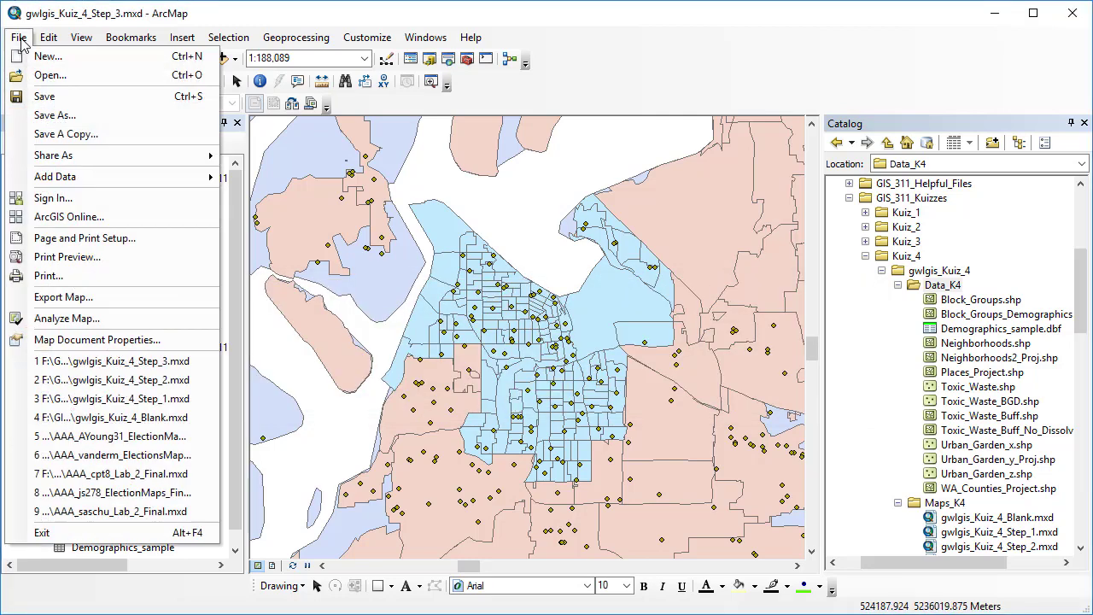
pyautogui.click(83, 116)
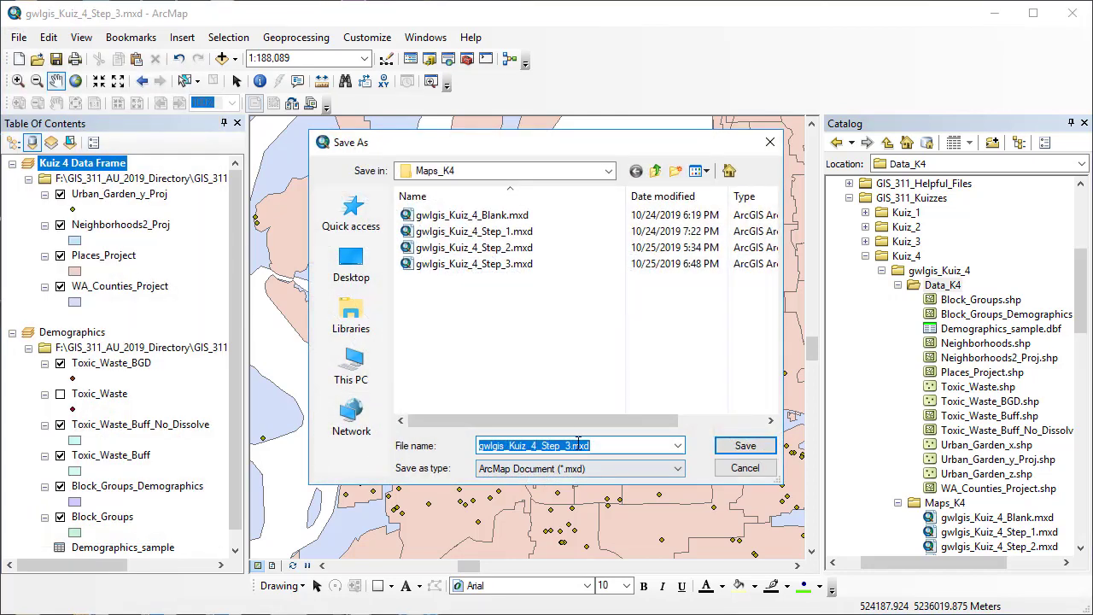
pyautogui.click(569, 445)
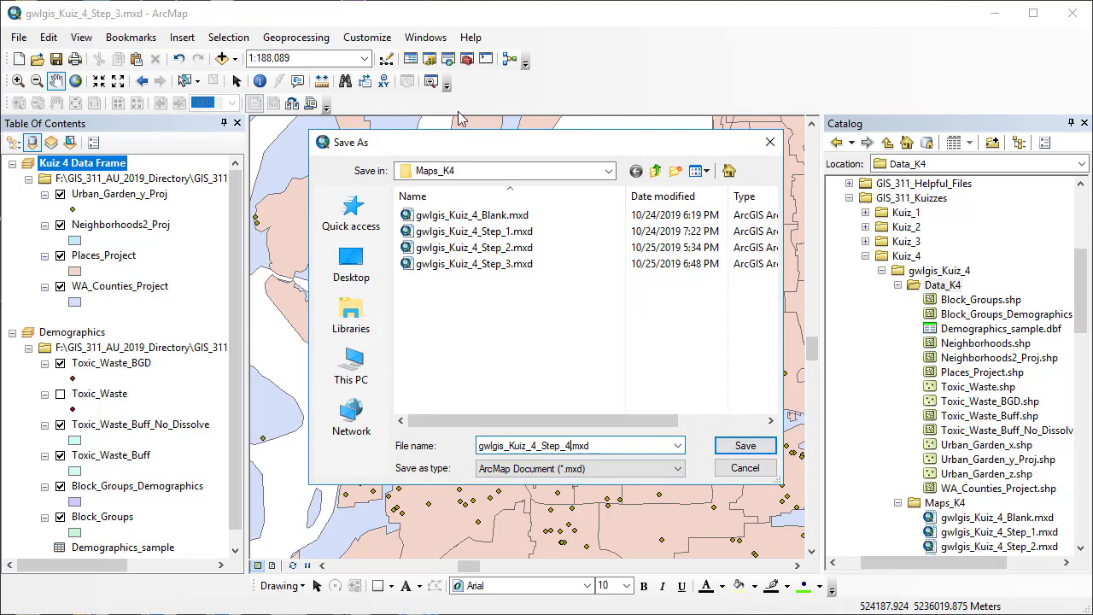
pyautogui.click(745, 445)
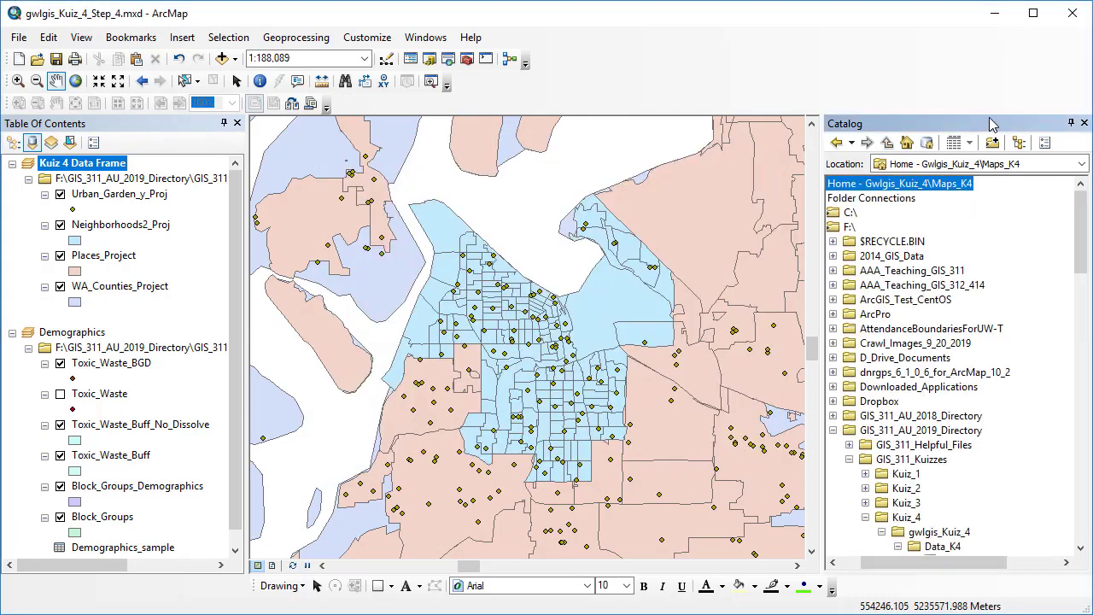
# - Collapse the two existing data frames and insert a new data frame named Spatial Join
pyautogui.click(13, 163)
pyautogui.click(12, 195)
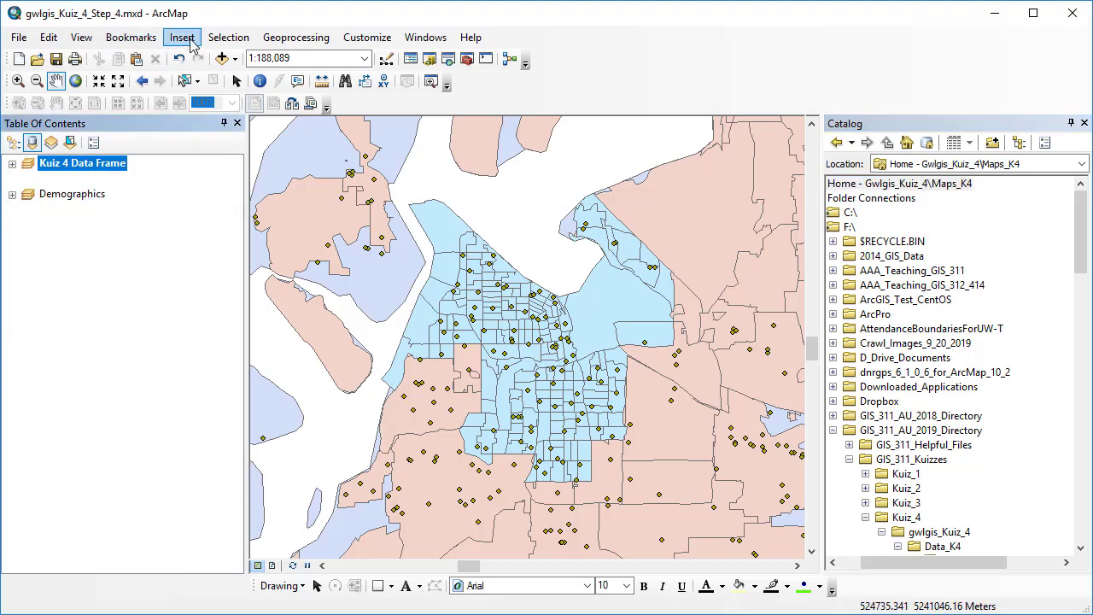
pyautogui.click(182, 38)
pyautogui.click(194, 58)
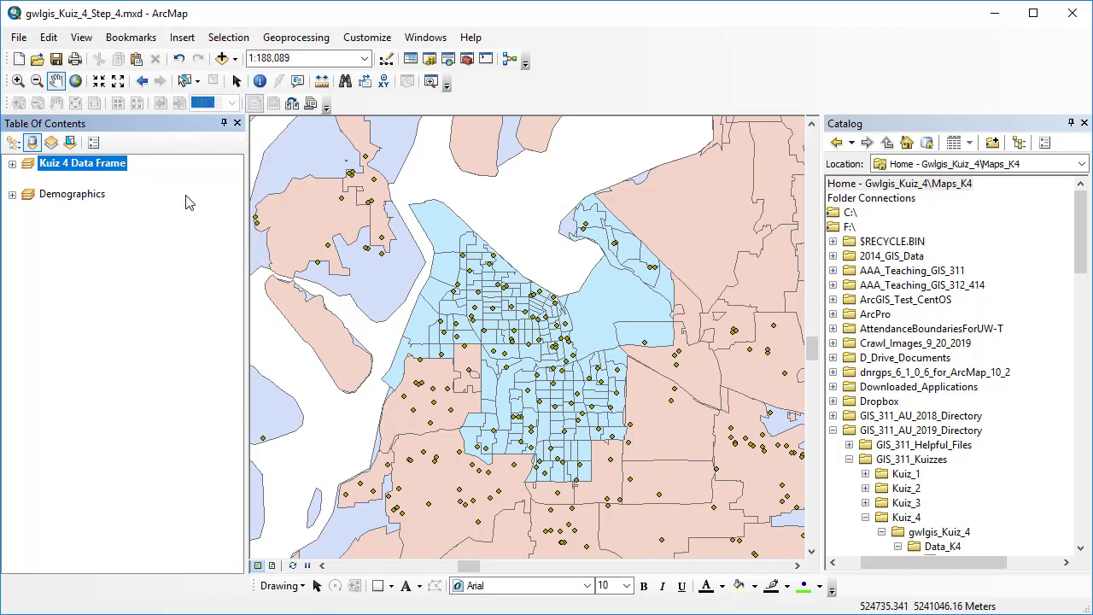
pyautogui.click(100, 227)
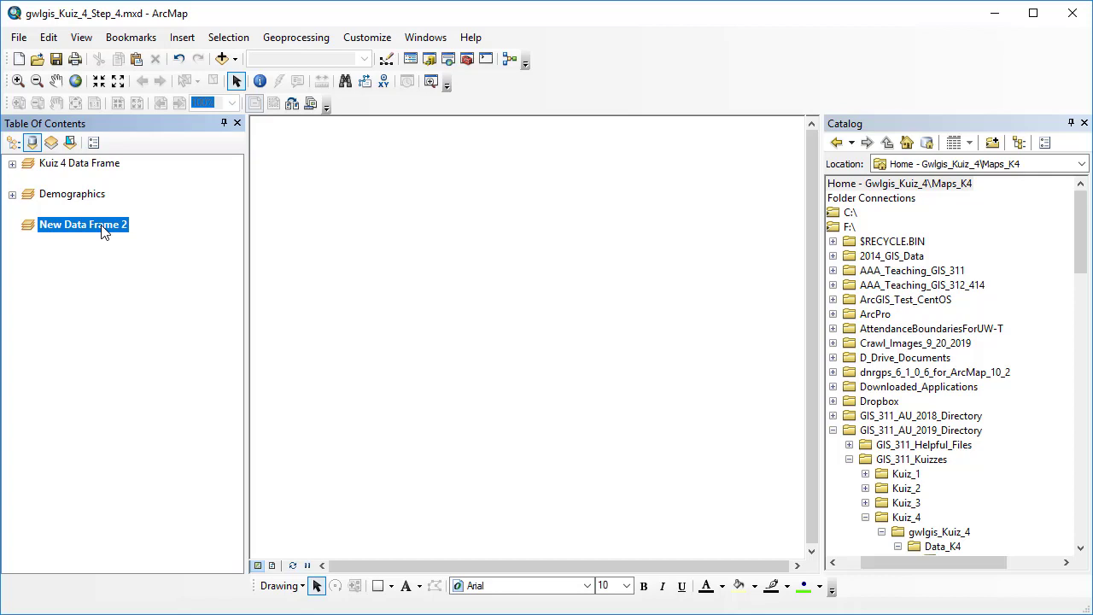
pyautogui.click(102, 232)
pyautogui.write('Spatial J')
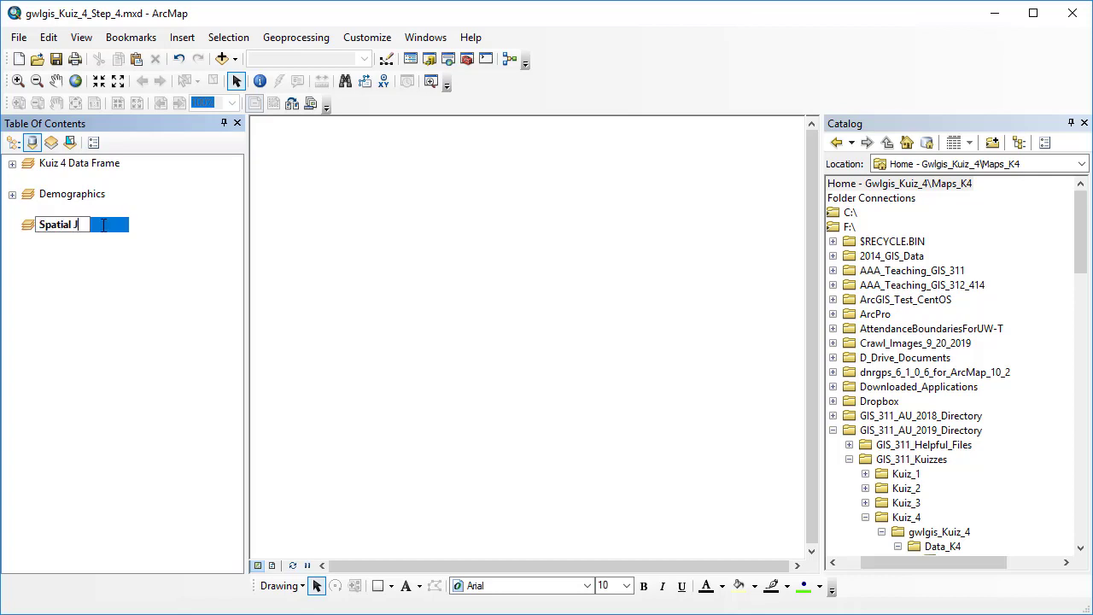
pyautogui.write('oin')
pyautogui.press('Return')
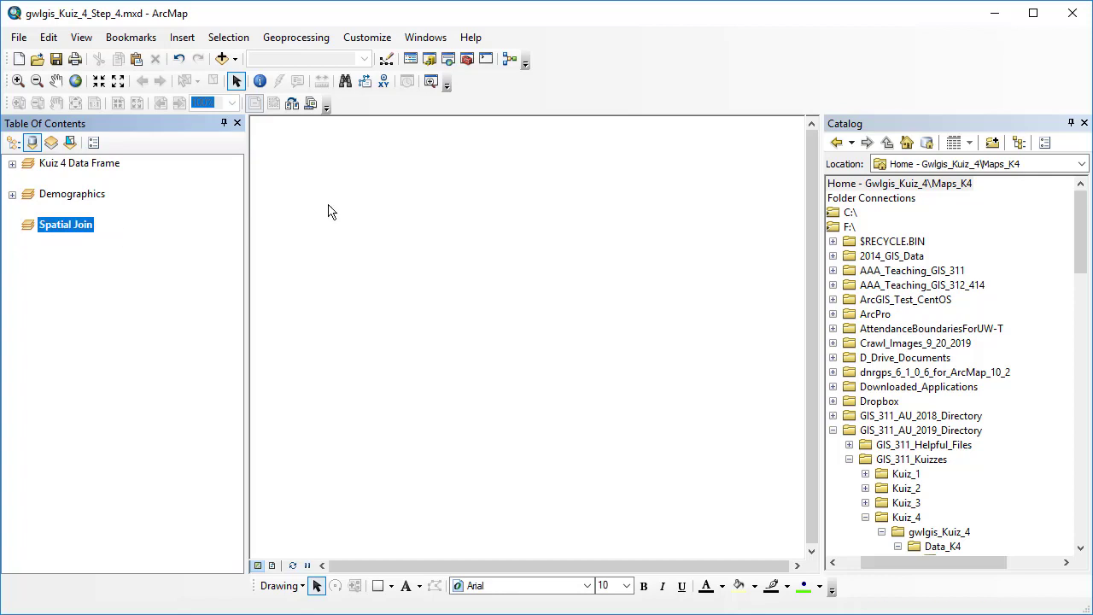
# - Add WA_Counties_Project.shp and Toxic_Waste.shp from the Data_K4 folder to the Spatial Join data frame
pyautogui.scroll(-8, 924, 336)
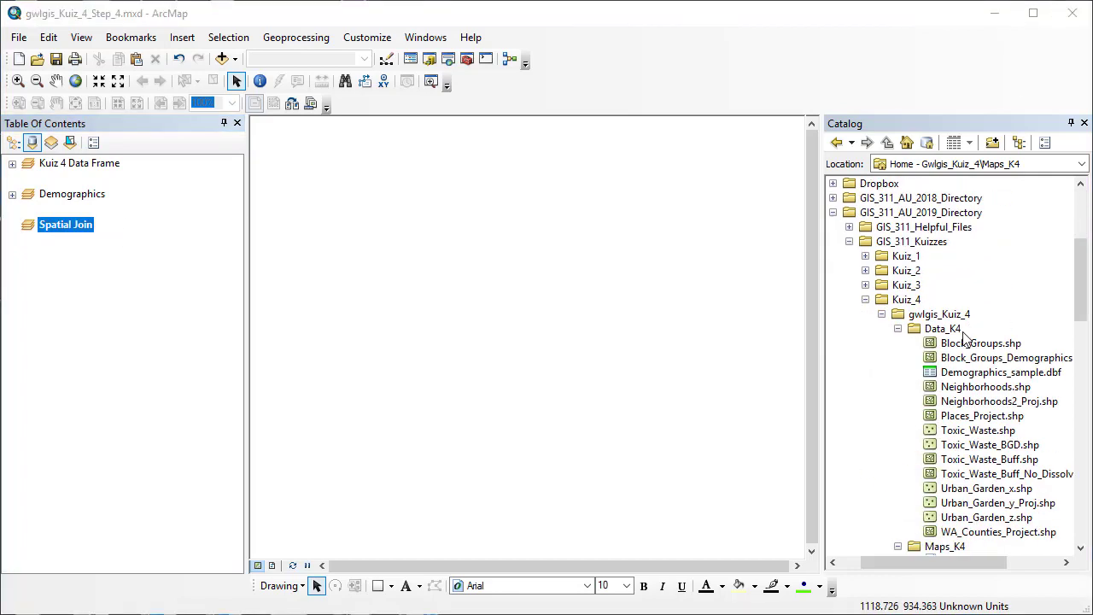
pyautogui.scroll(1, 982, 367)
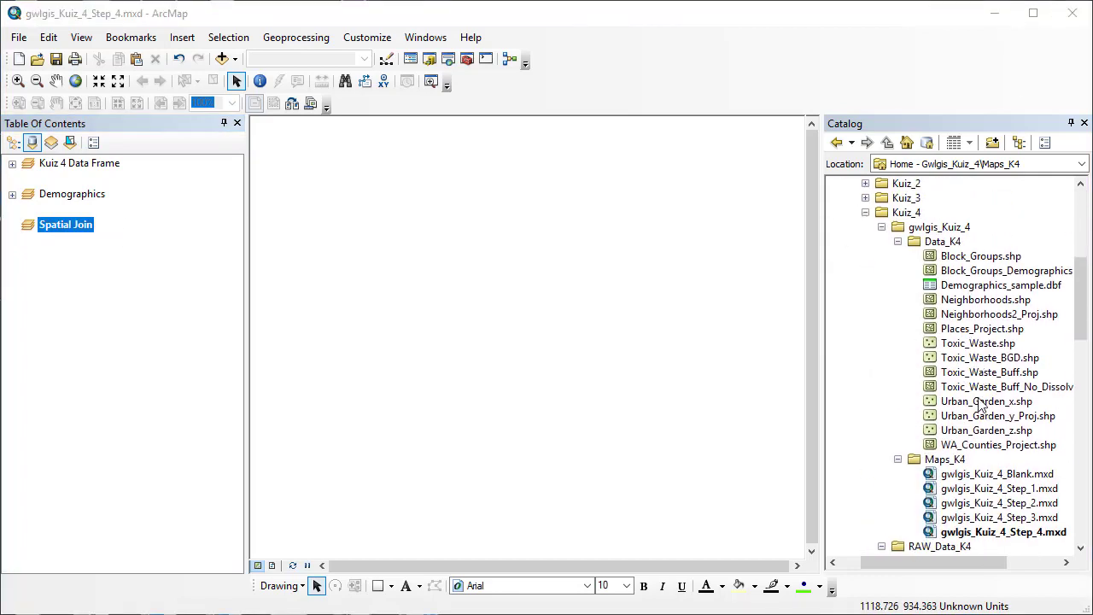
pyautogui.click(997, 446)
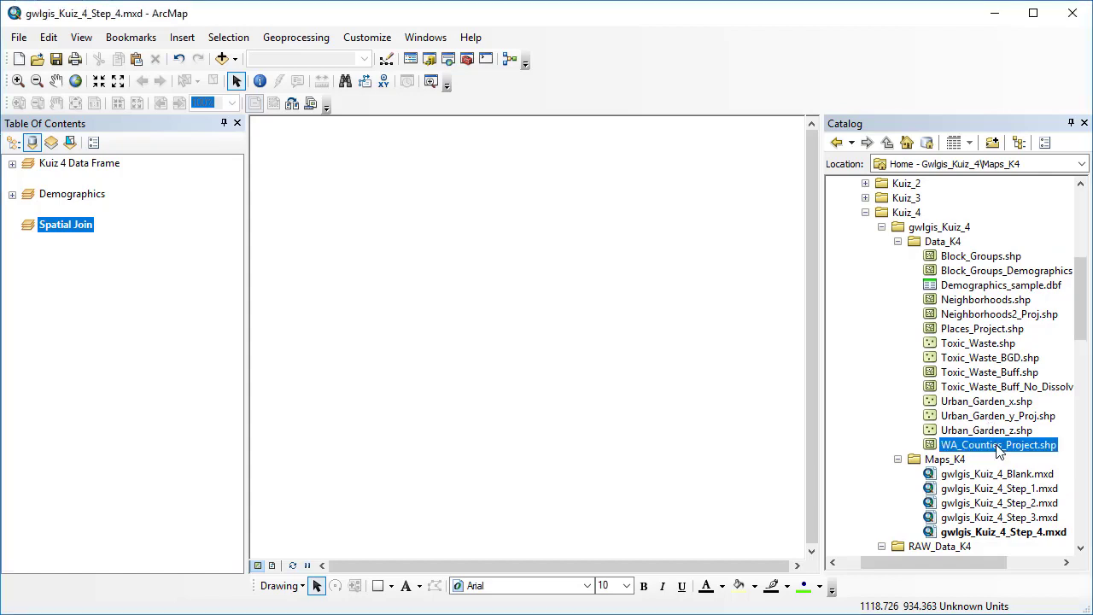
pyautogui.moveTo(997, 451); pyautogui.dragTo(620, 378)
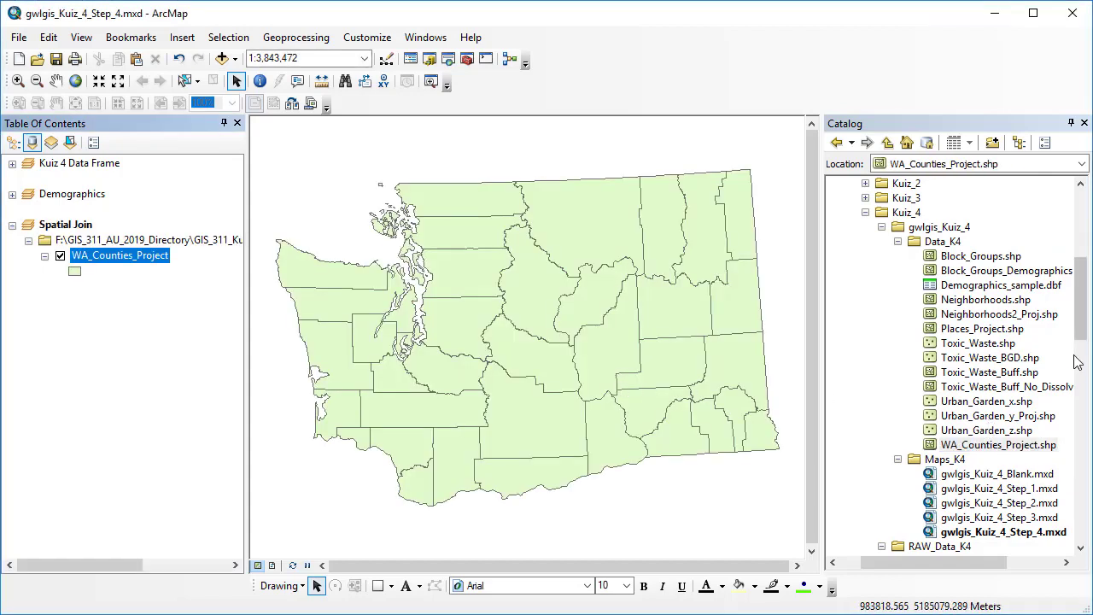
pyautogui.click(973, 345)
pyautogui.moveTo(973, 345); pyautogui.dragTo(727, 343)
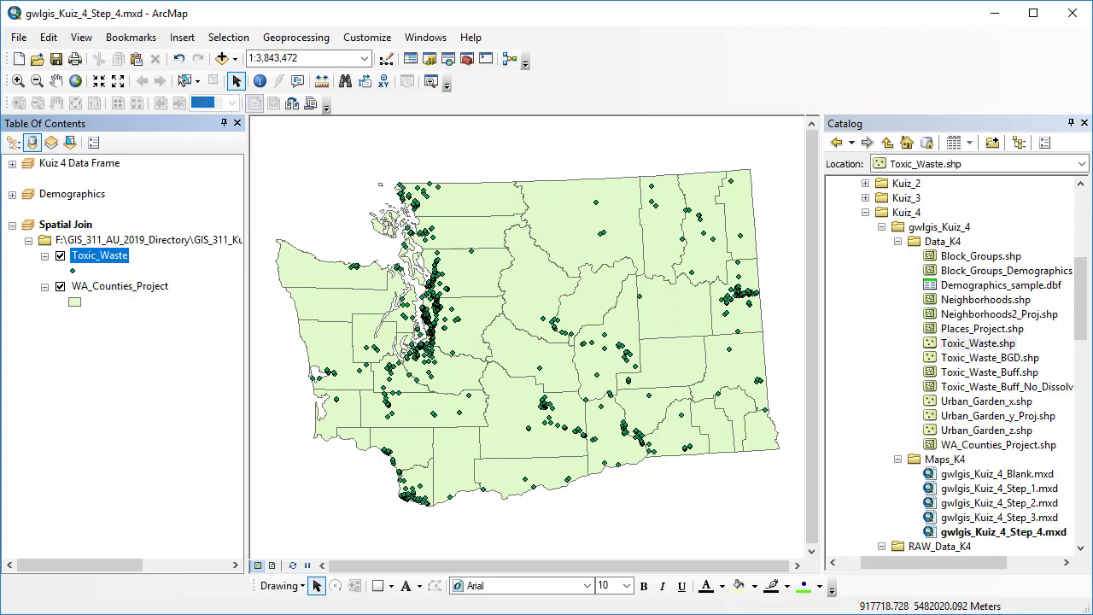
# - Start a join on the WA_Counties_Project layer that takes data from the Toxic_Waste layer based on spatial location
pyautogui.click(119, 286)
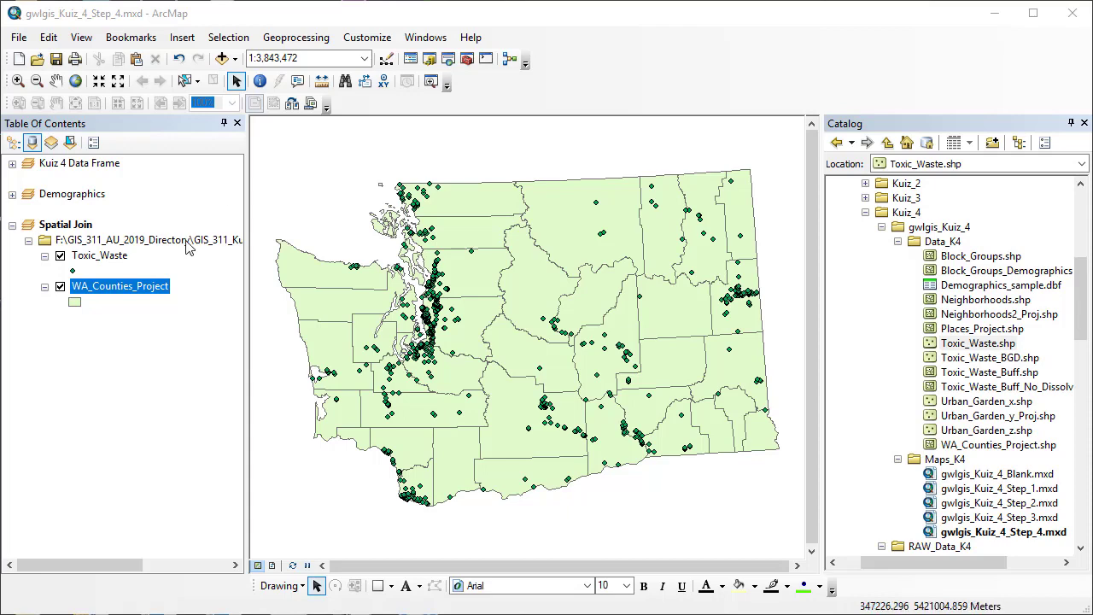
pyautogui.rightClick(146, 291)
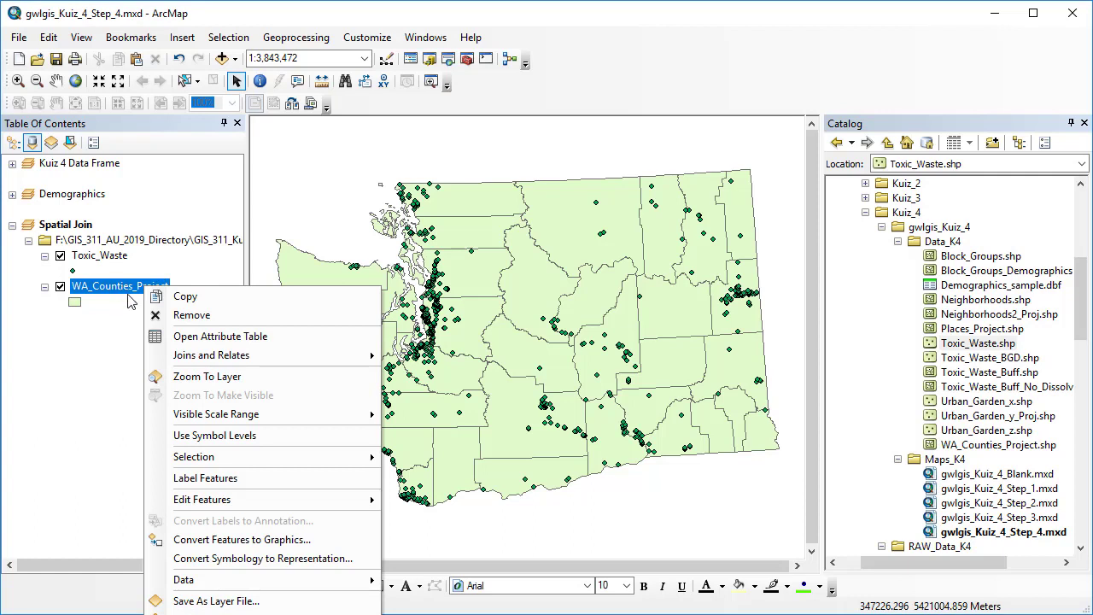
pyautogui.moveTo(184, 362)
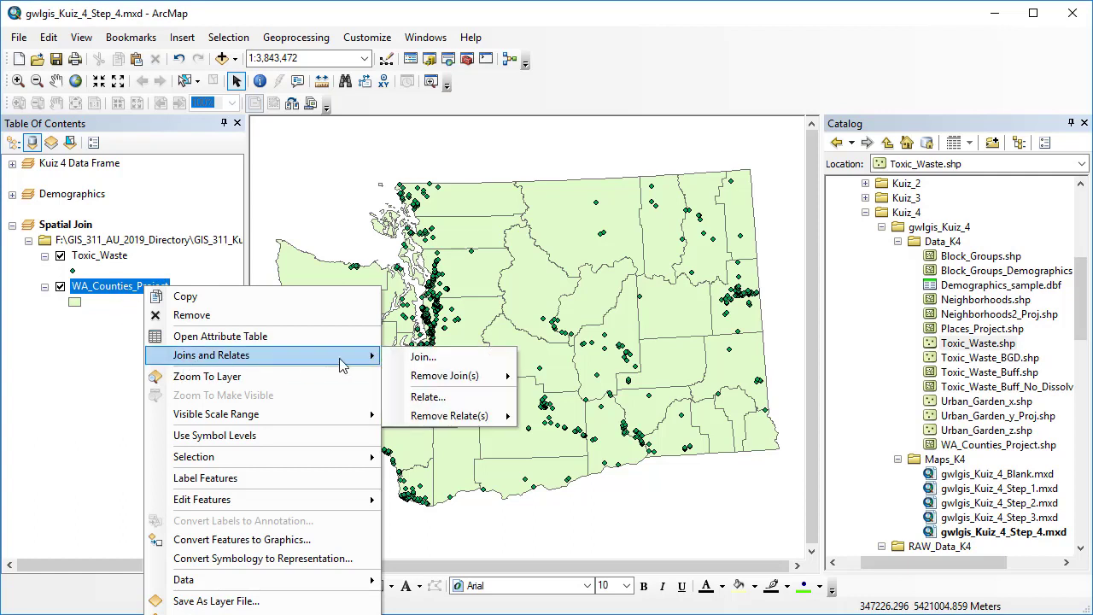
pyautogui.click(424, 357)
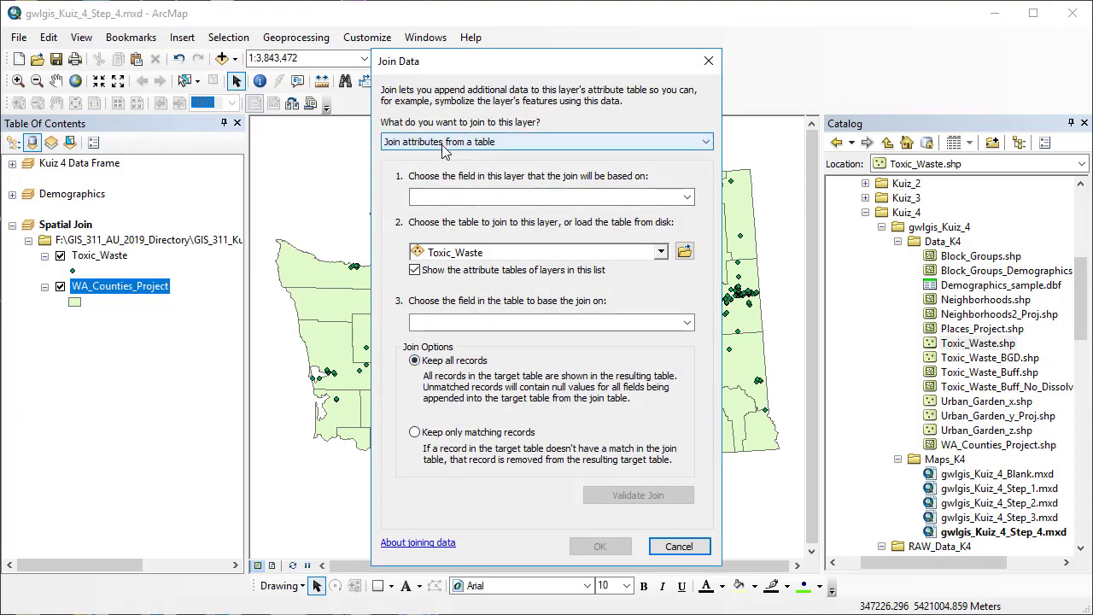
pyautogui.click(531, 142)
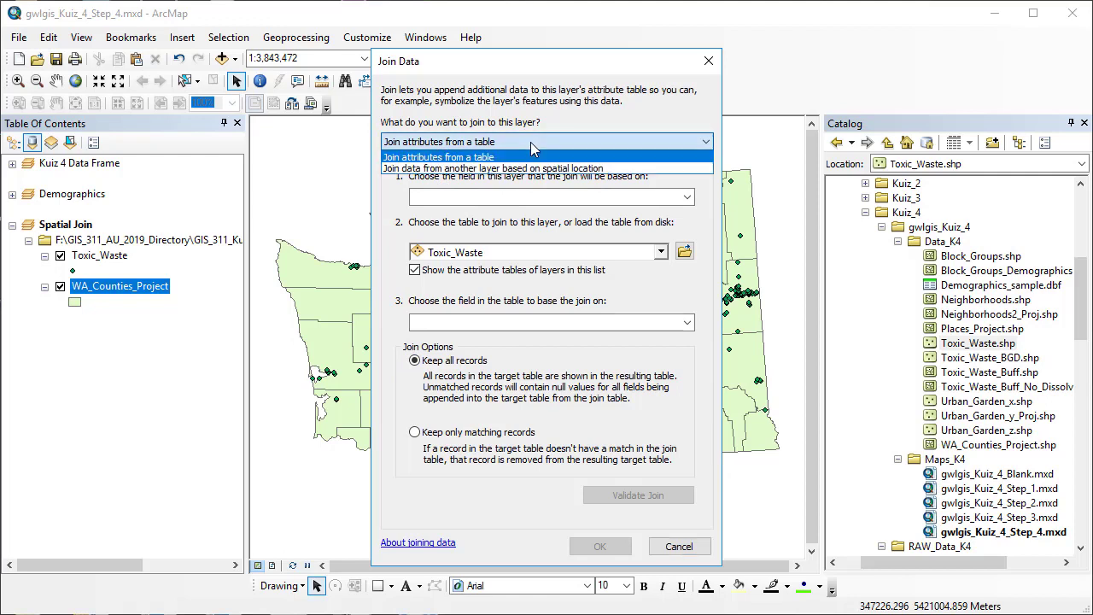
pyautogui.click(465, 170)
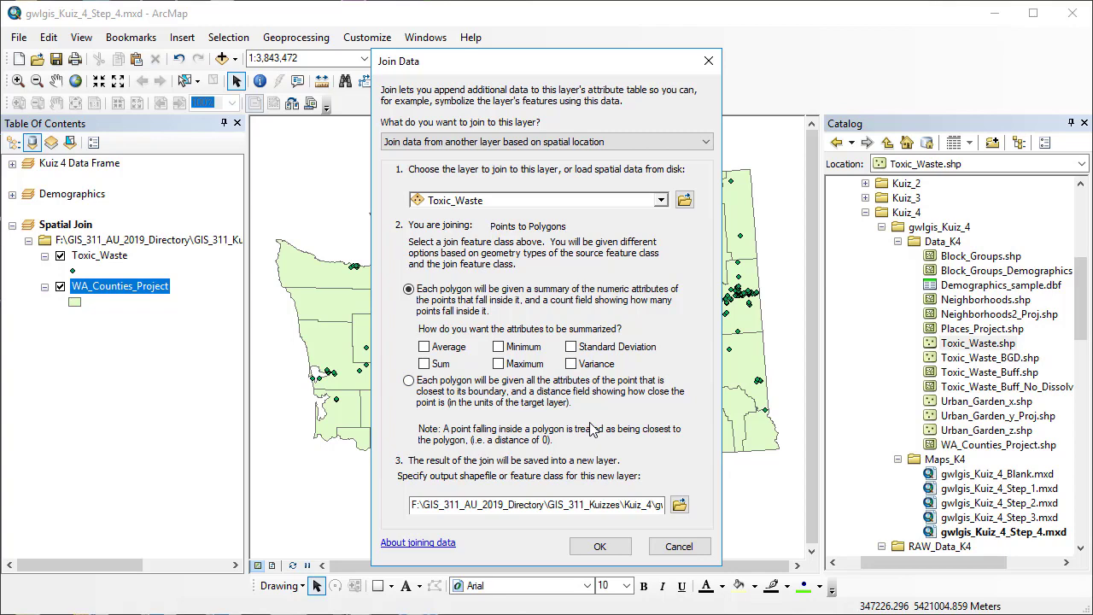
# - Set the join output to County_Toxic_Join.shp in the Data_K4 folder and run the spatial join
pyautogui.click(679, 504)
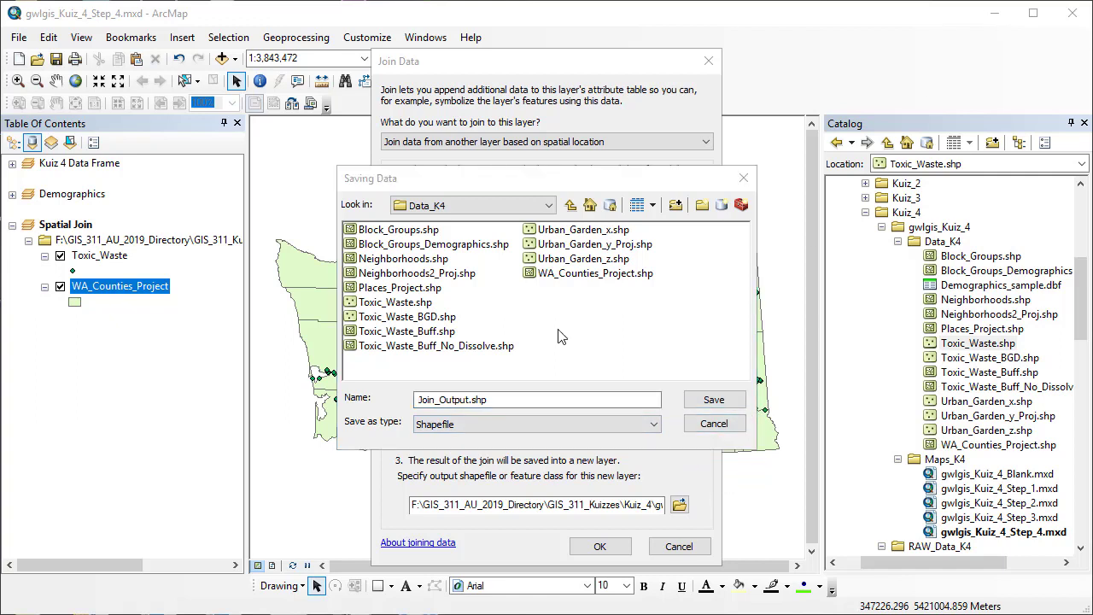
pyautogui.moveTo(469, 400); pyautogui.dragTo(350, 402)
pyautogui.write('County_Toxi')
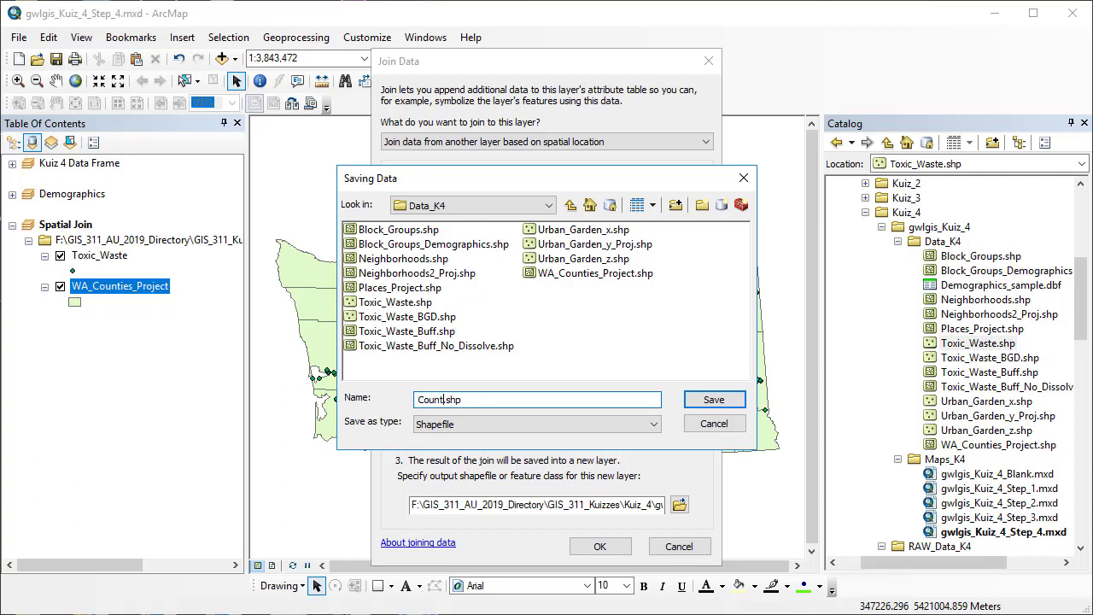
pyautogui.write('c_Join')
pyautogui.click(713, 401)
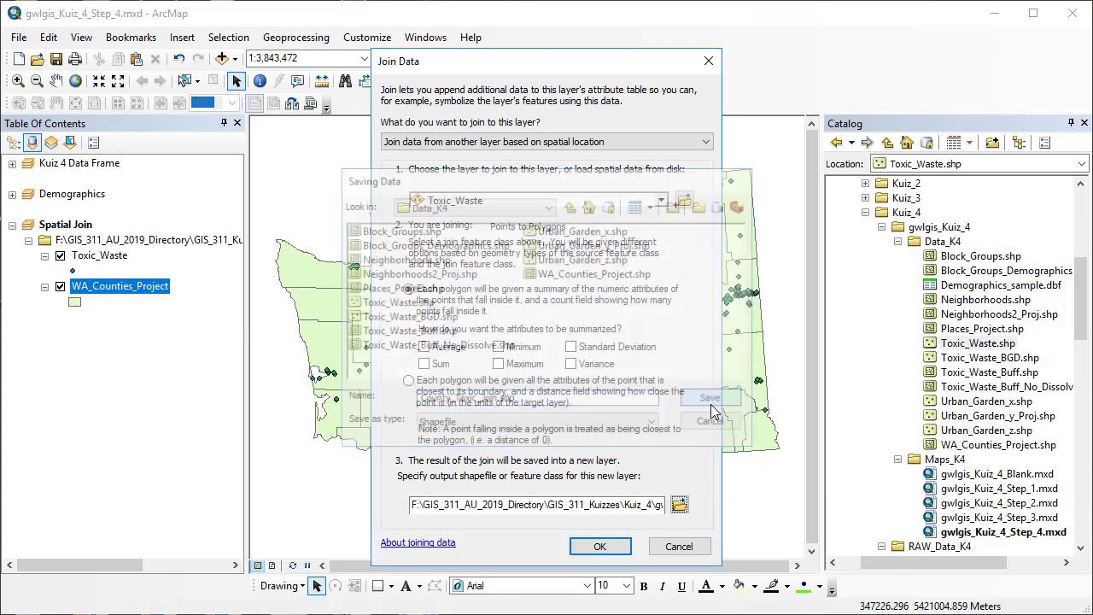
pyautogui.click(679, 505)
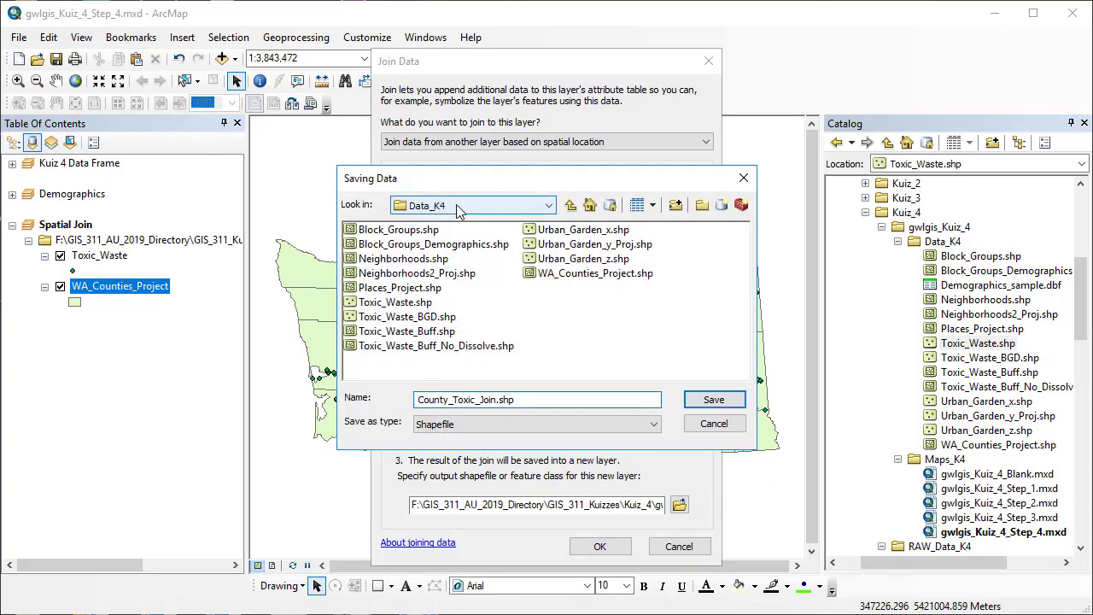
pyautogui.click(713, 400)
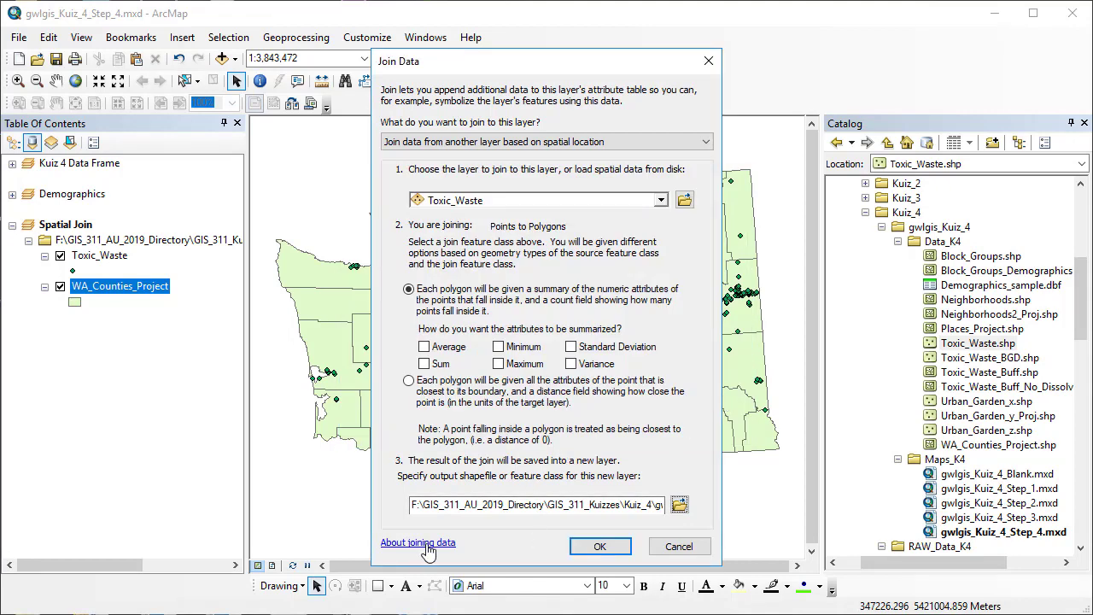
pyautogui.click(598, 547)
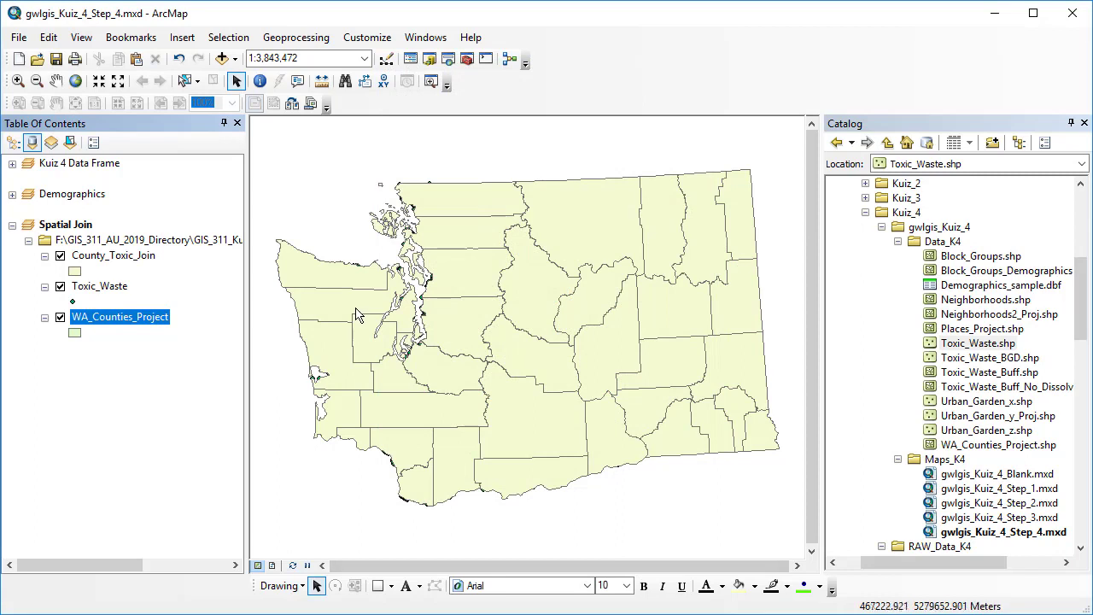
# - Hide the WA_Counties_Project layer, list the layers by drawing order and move Toxic_Waste above County_Toxic_Join
pyautogui.click(75, 329)
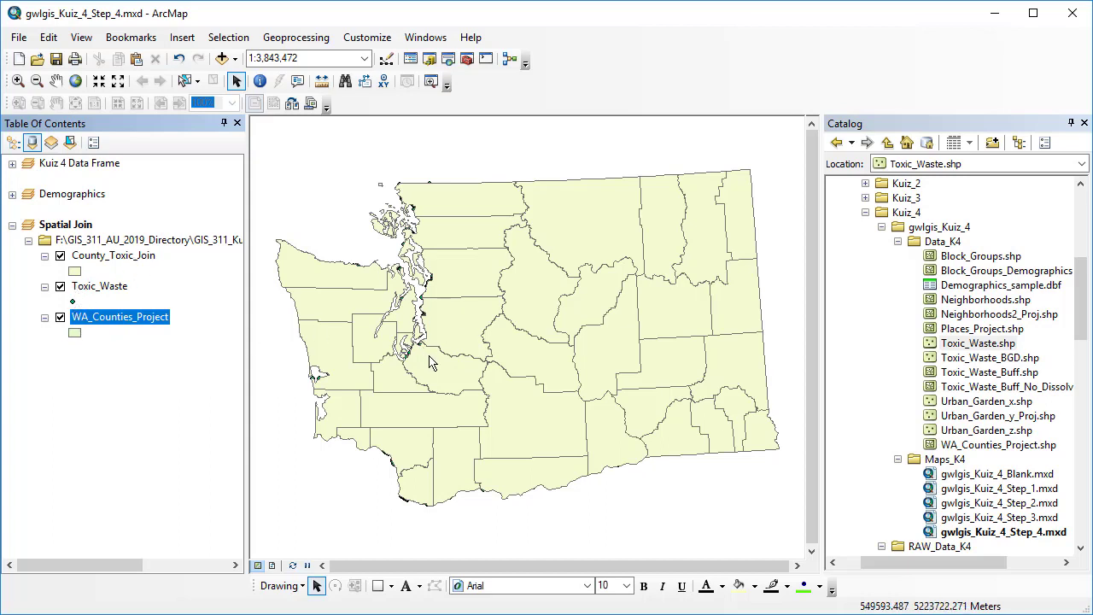
pyautogui.click(60, 286)
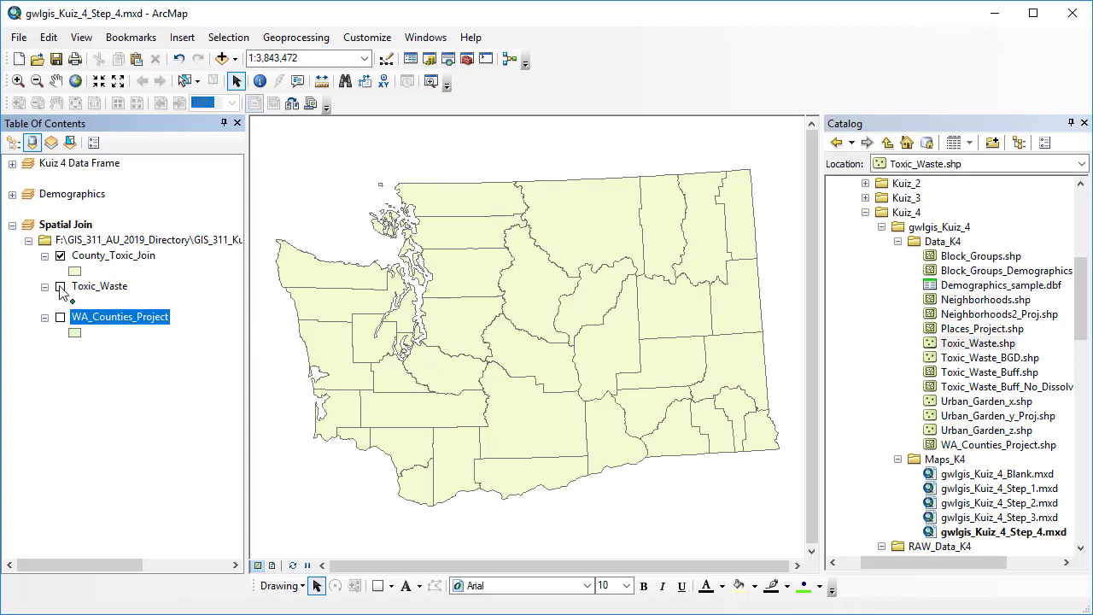
pyautogui.click(60, 286)
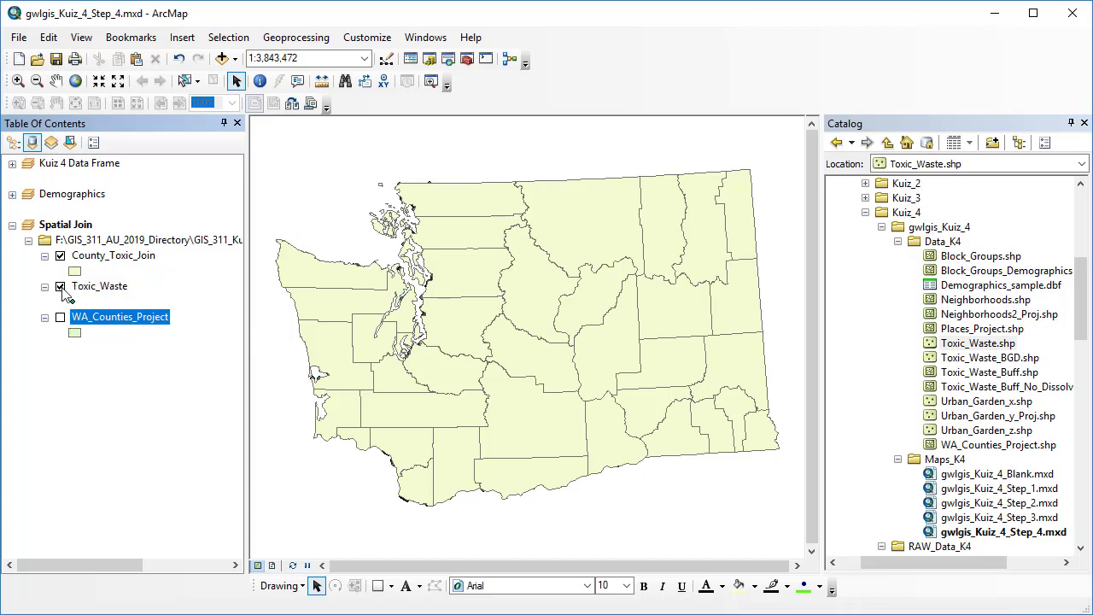
pyautogui.click(13, 141)
pyautogui.moveTo(89, 270); pyautogui.dragTo(96, 241)
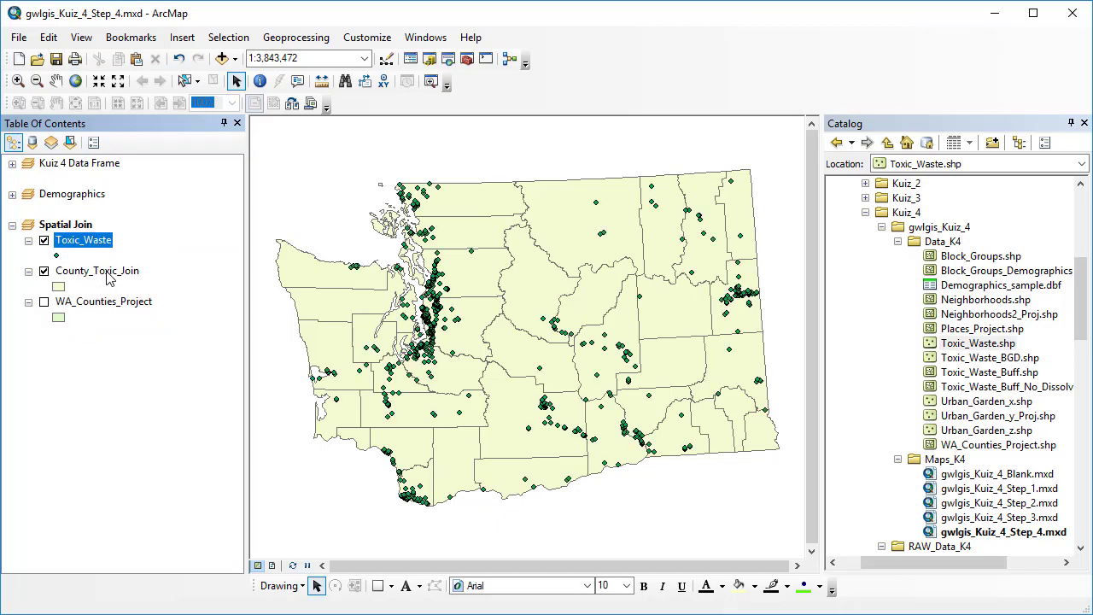
# - Toggle the Toxic_Waste points to compare them with the joined counties, leaving the layer hidden
pyautogui.click(44, 241)
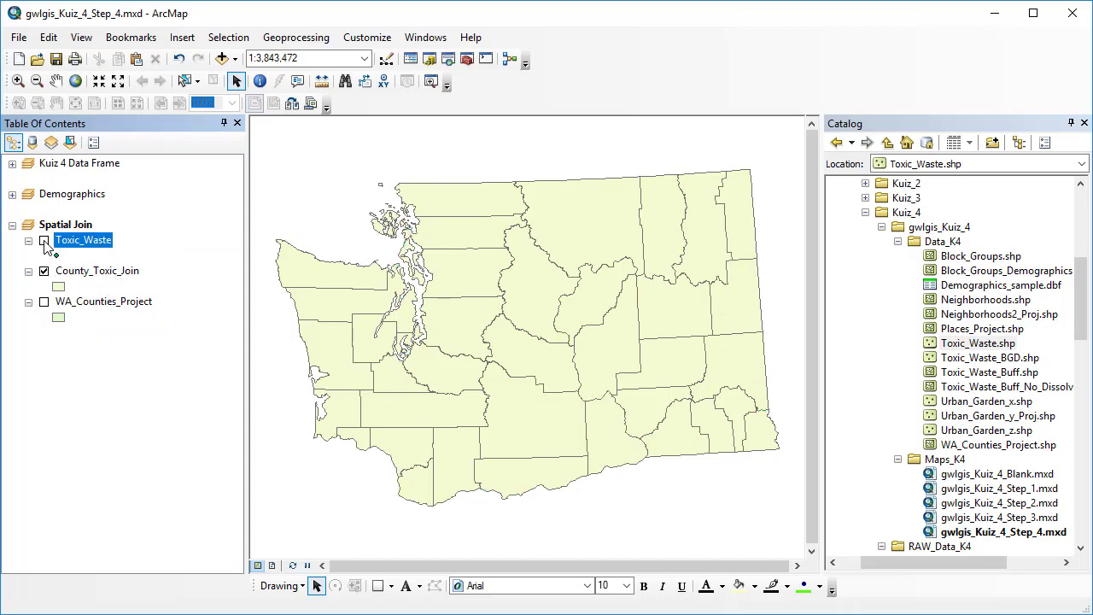
pyautogui.click(44, 241)
pyautogui.click(44, 242)
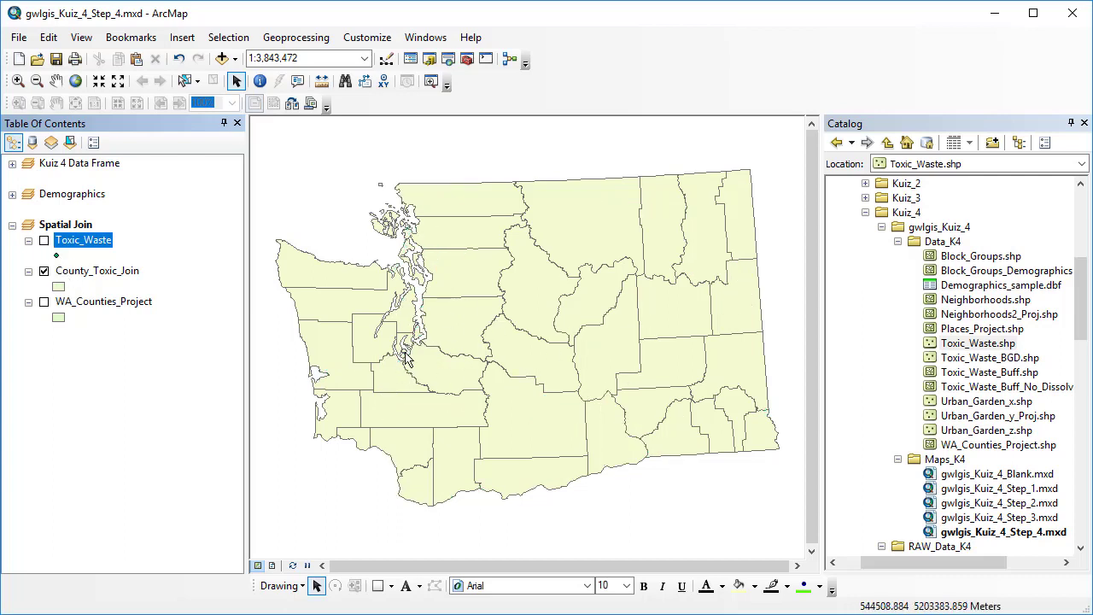
# - Open the County_Toxic_Join attribute table and sort it by the Count_ field in descending order
pyautogui.rightClick(107, 274)
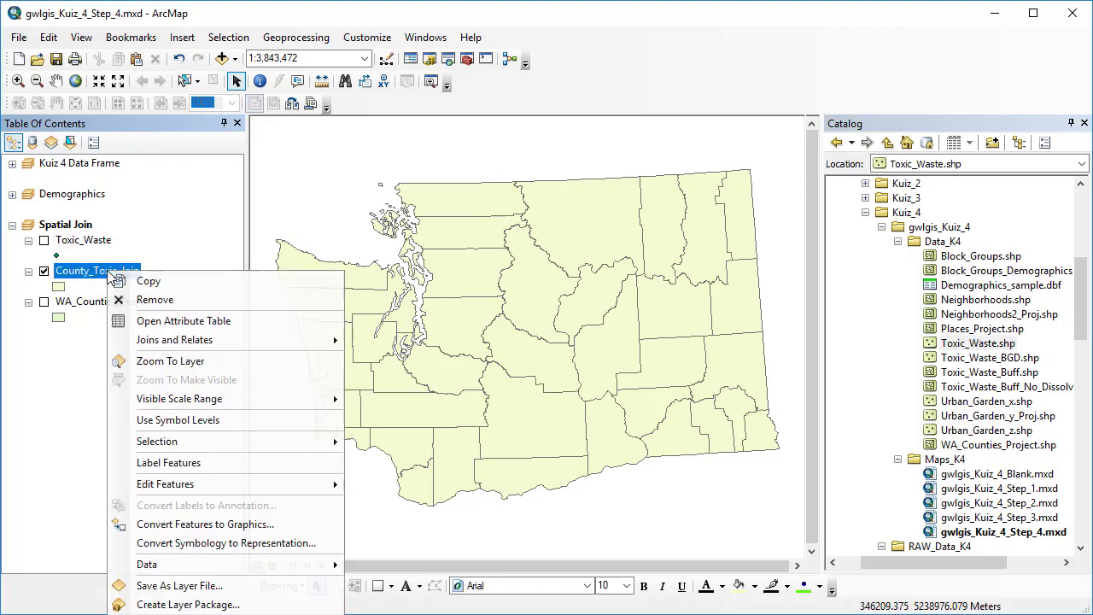
pyautogui.click(150, 318)
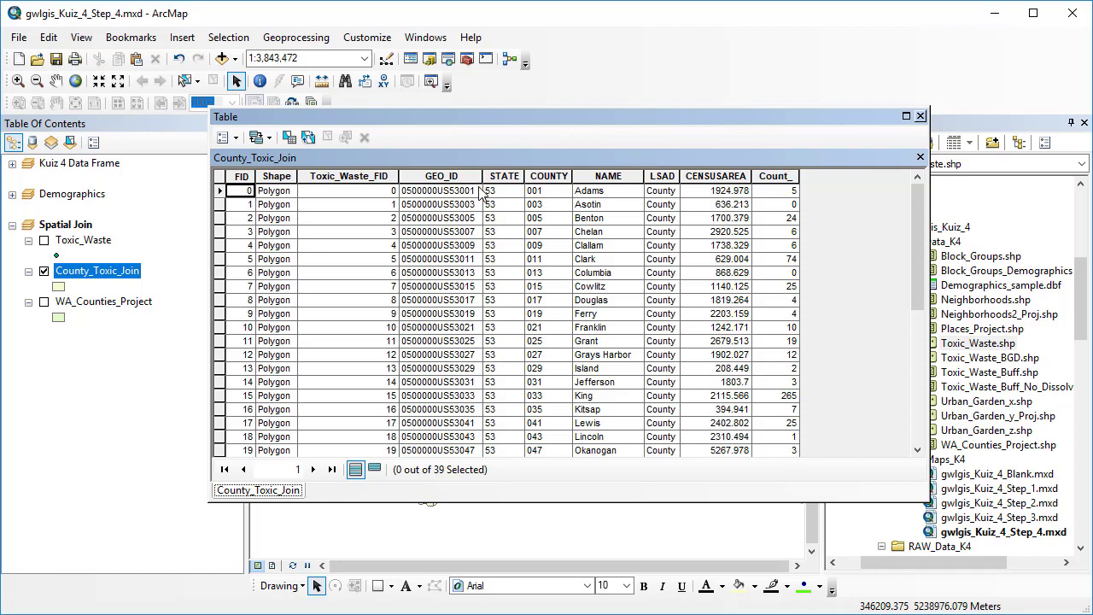
pyautogui.rightClick(780, 176)
pyautogui.click(812, 204)
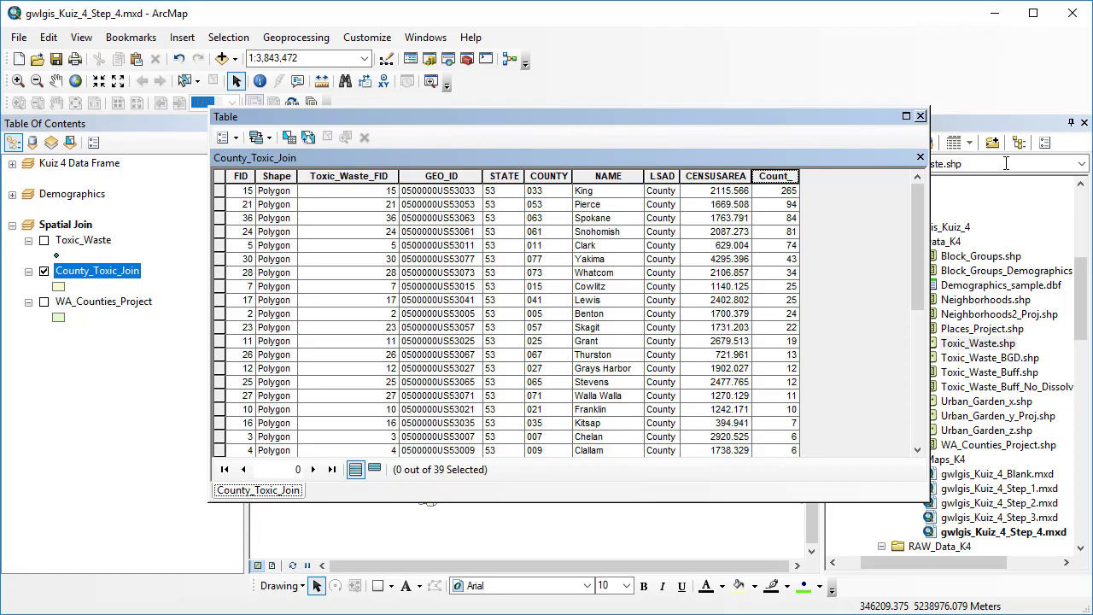
# - Close the attribute table and symbolize the County_Toxic_Join layer with graduated colors based on the Count_ field
pyautogui.click(920, 115)
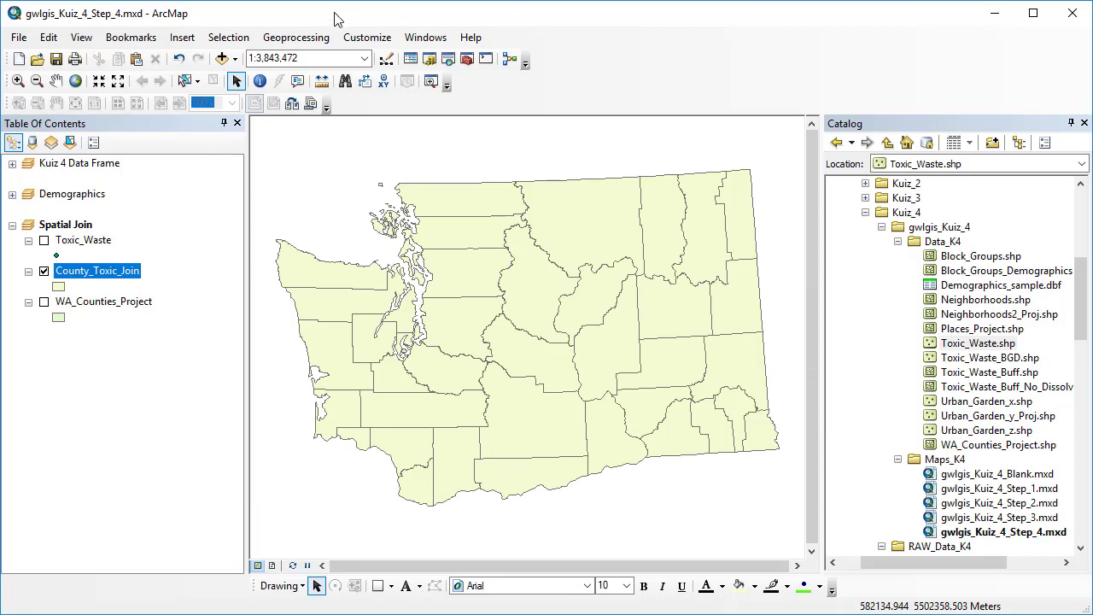
pyautogui.rightClick(116, 279)
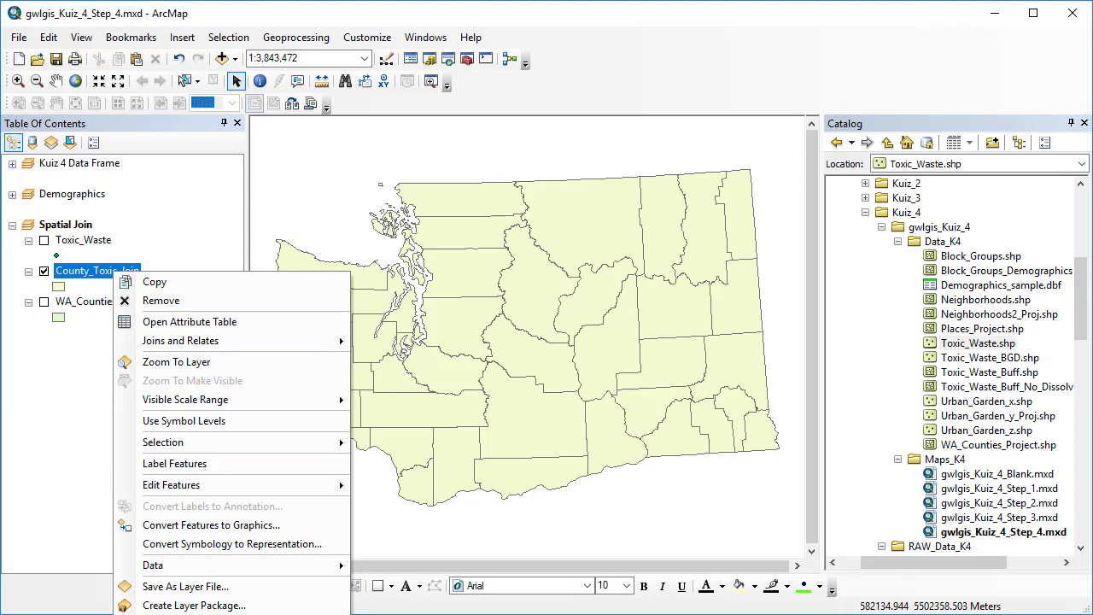
pyautogui.click(184, 612)
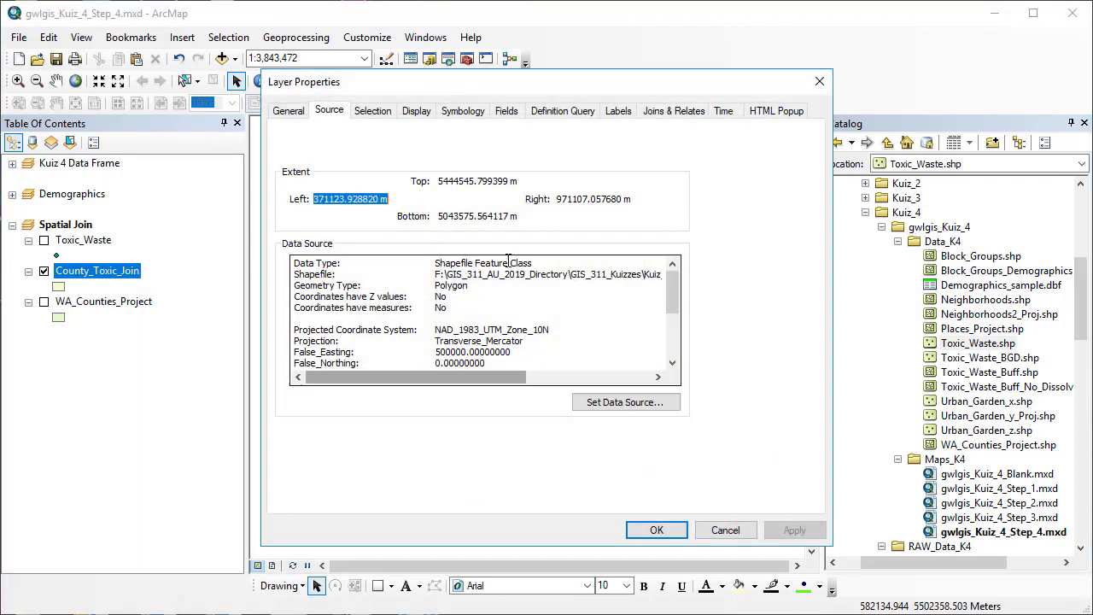
pyautogui.click(462, 111)
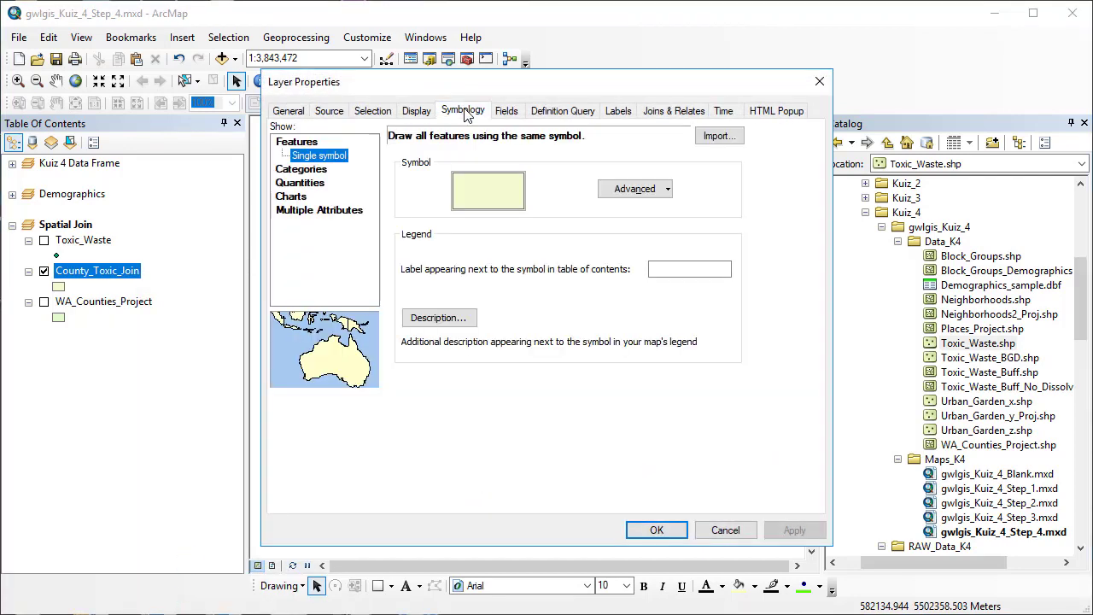
pyautogui.click(304, 183)
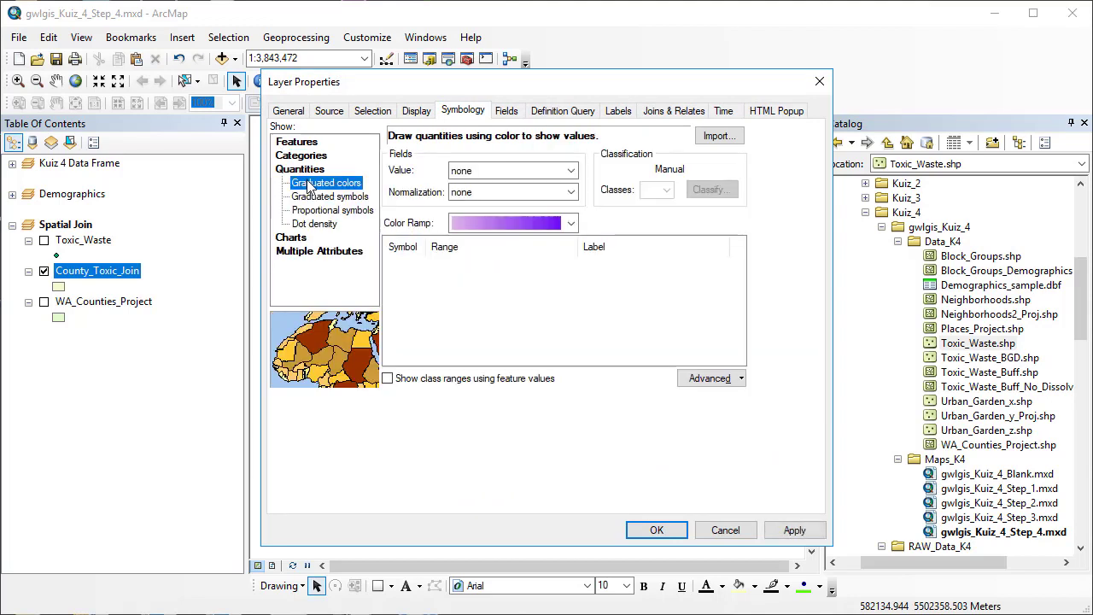
pyautogui.click(569, 171)
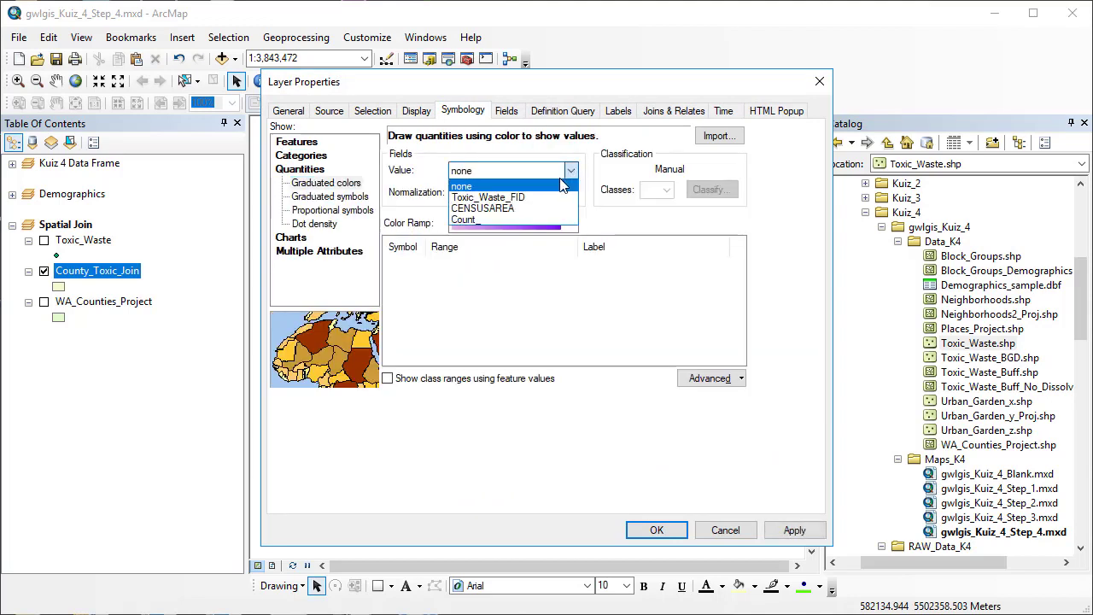
pyautogui.click(466, 219)
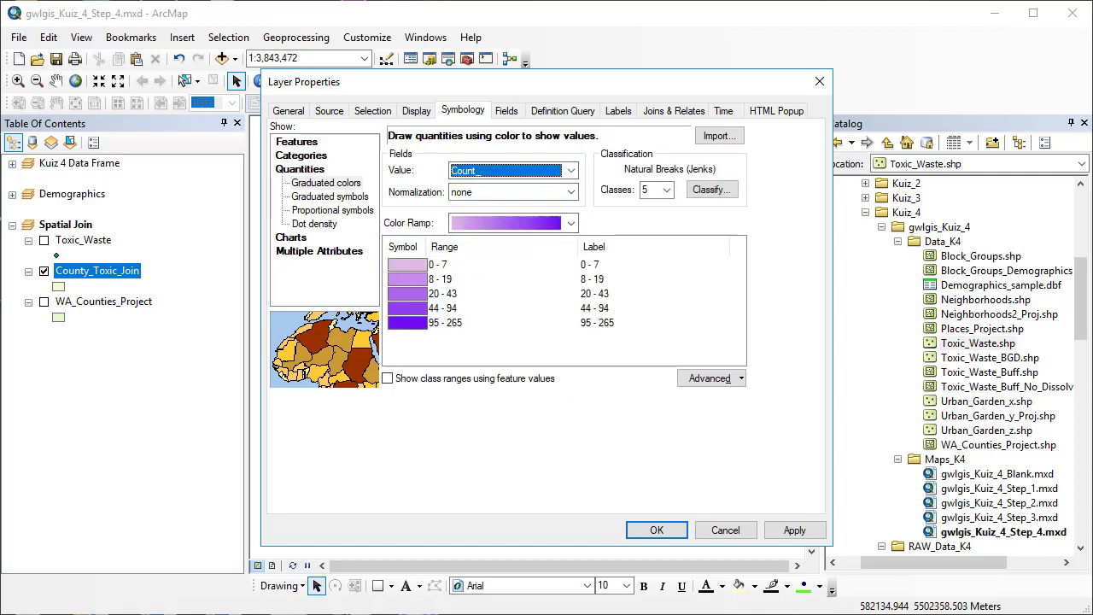
# - Choose the yellow-to-red color ramp for the County_Toxic_Join classes and apply it to the map
pyautogui.click(571, 223)
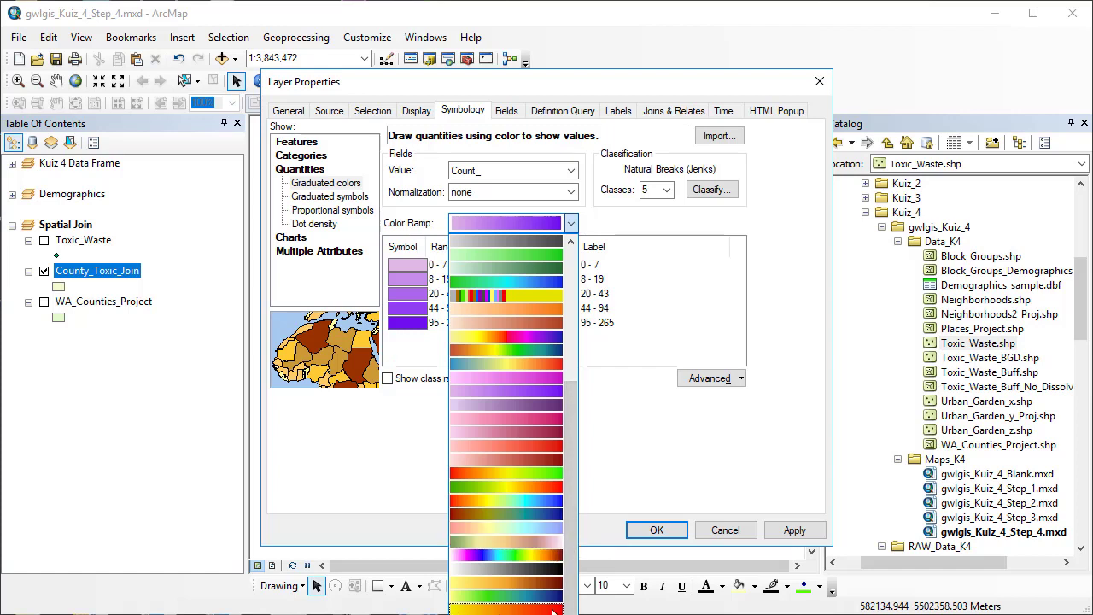
pyautogui.moveTo(566, 586); pyautogui.dragTo(563, 420)
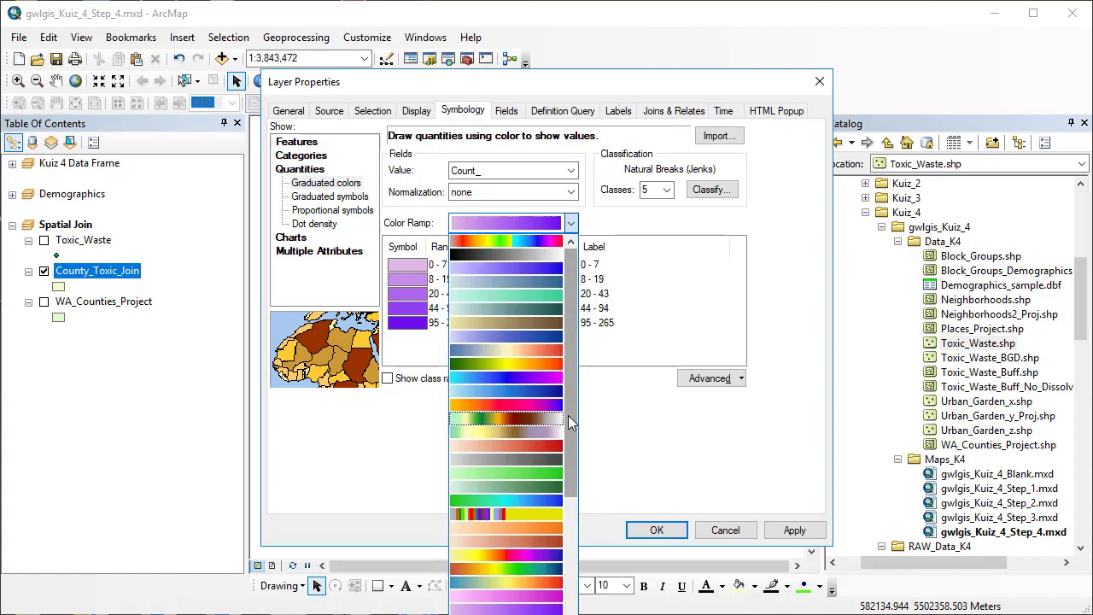
pyautogui.moveTo(568, 415); pyautogui.dragTo(576, 586)
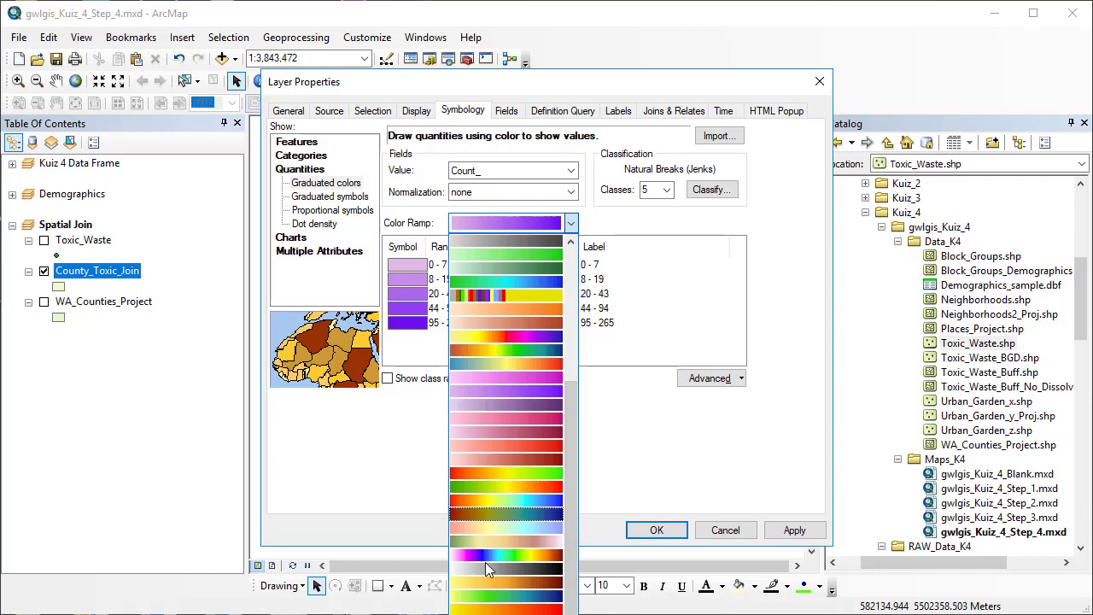
pyautogui.click(507, 609)
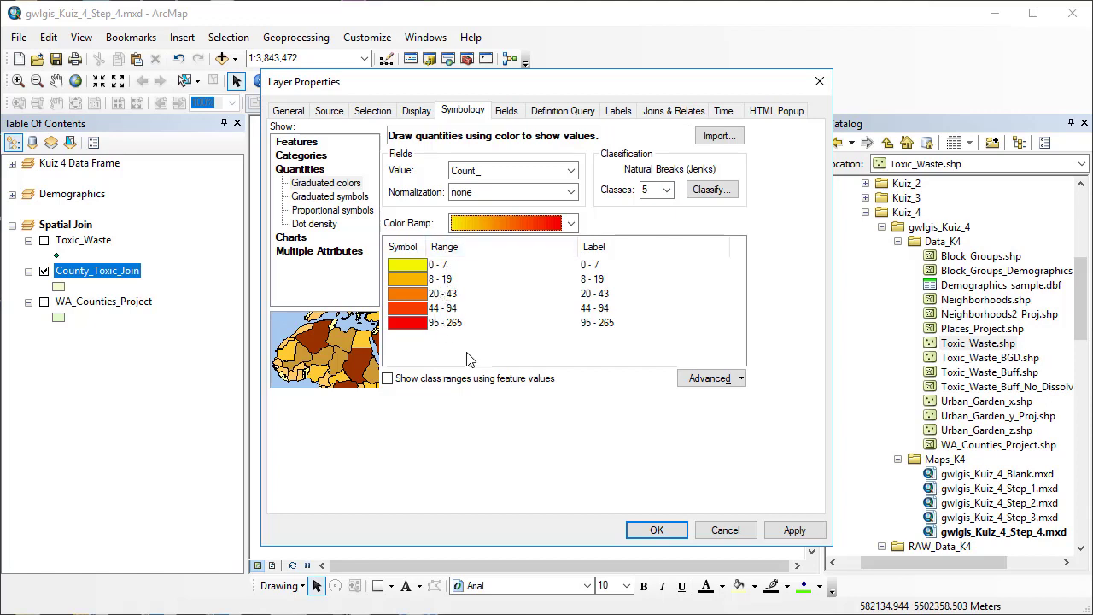
pyautogui.moveTo(612, 91); pyautogui.dragTo(833, 24)
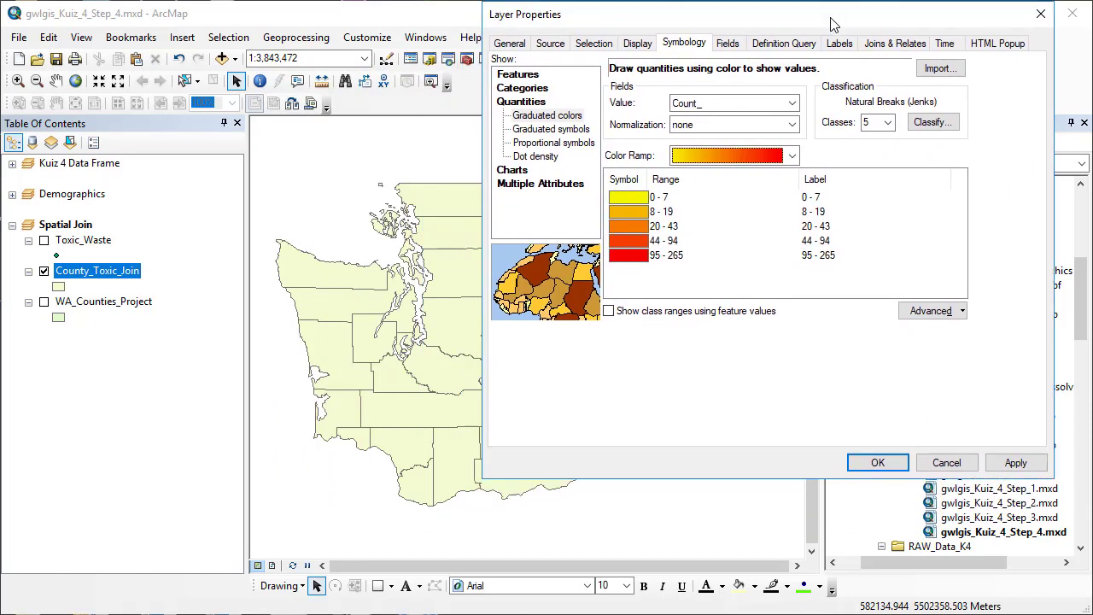
pyautogui.click(1026, 466)
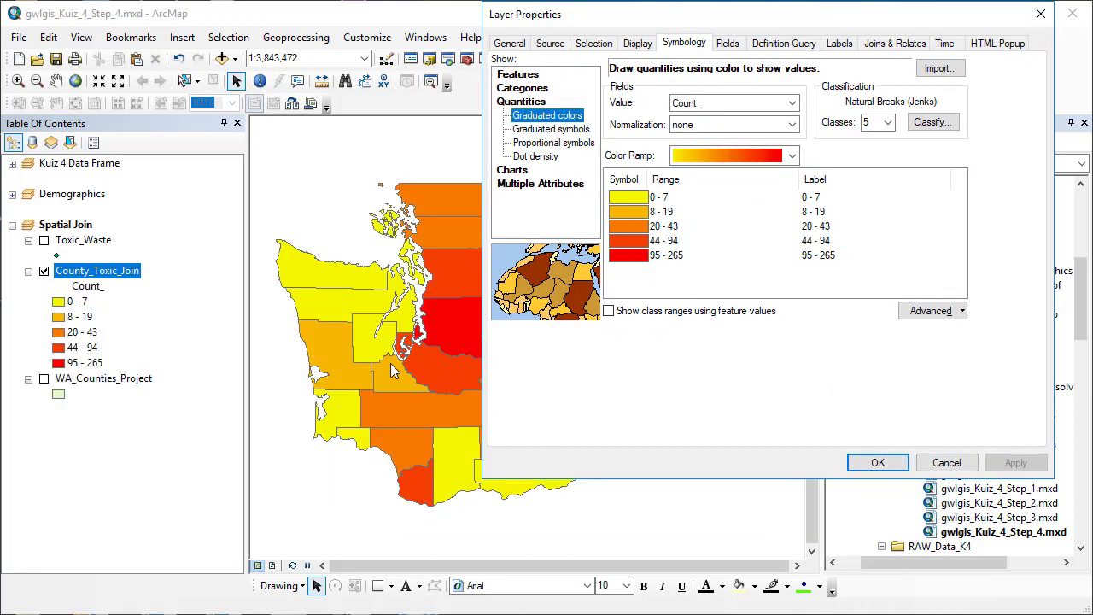
pyautogui.click(877, 462)
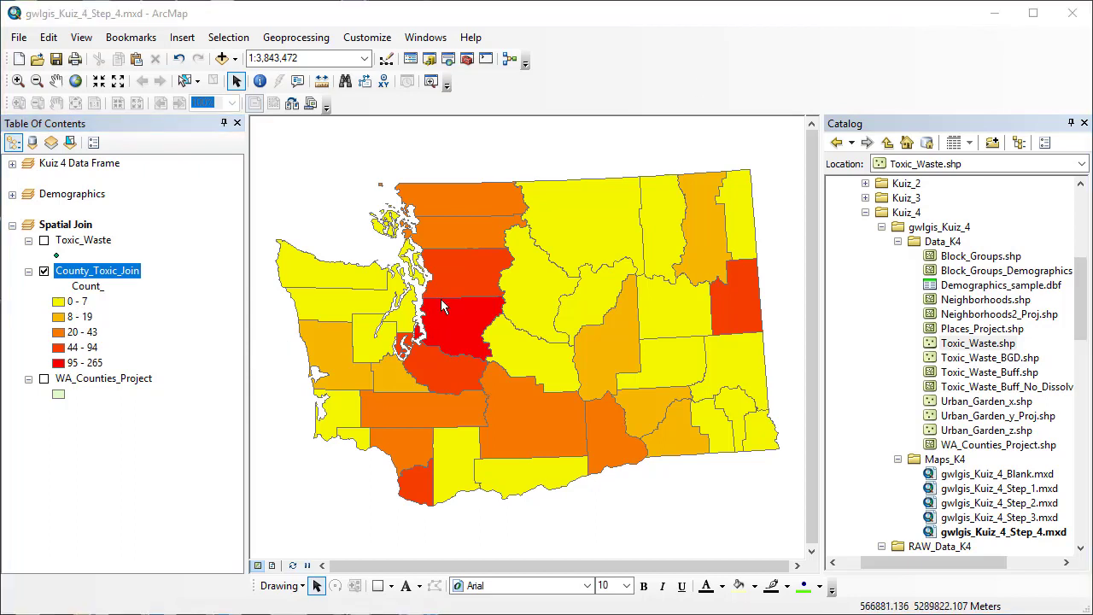
# - Try classifying the County_Toxic_Join counts into 4 natural-breaks classes and apply it to the map
pyautogui.rightClick(92, 272)
pyautogui.click(194, 612)
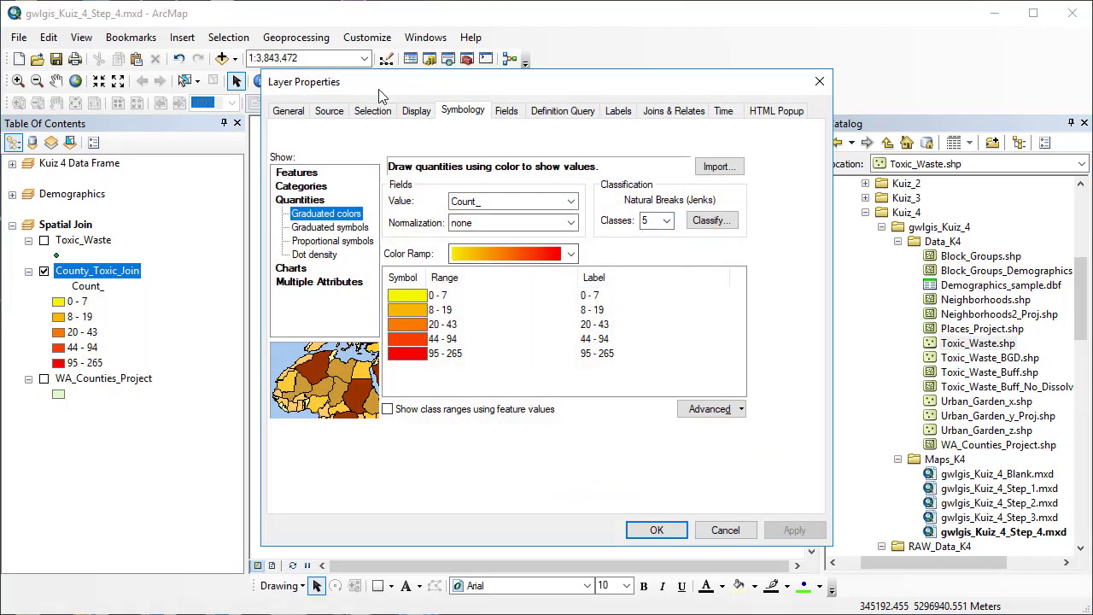
pyautogui.click(665, 222)
pyautogui.click(666, 221)
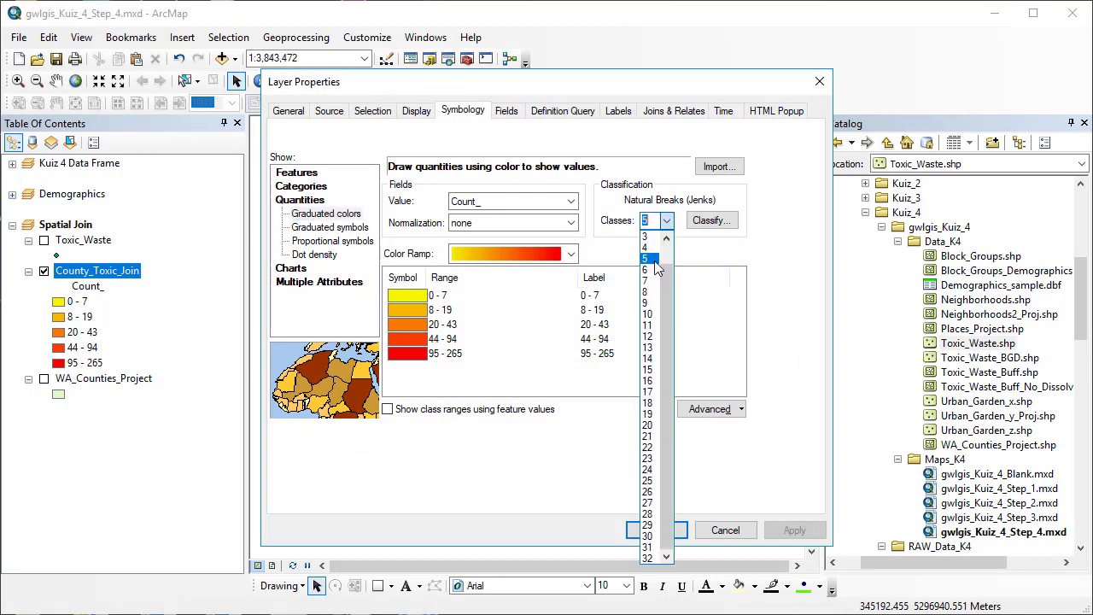
pyautogui.click(652, 257)
pyautogui.moveTo(595, 92); pyautogui.dragTo(854, 30)
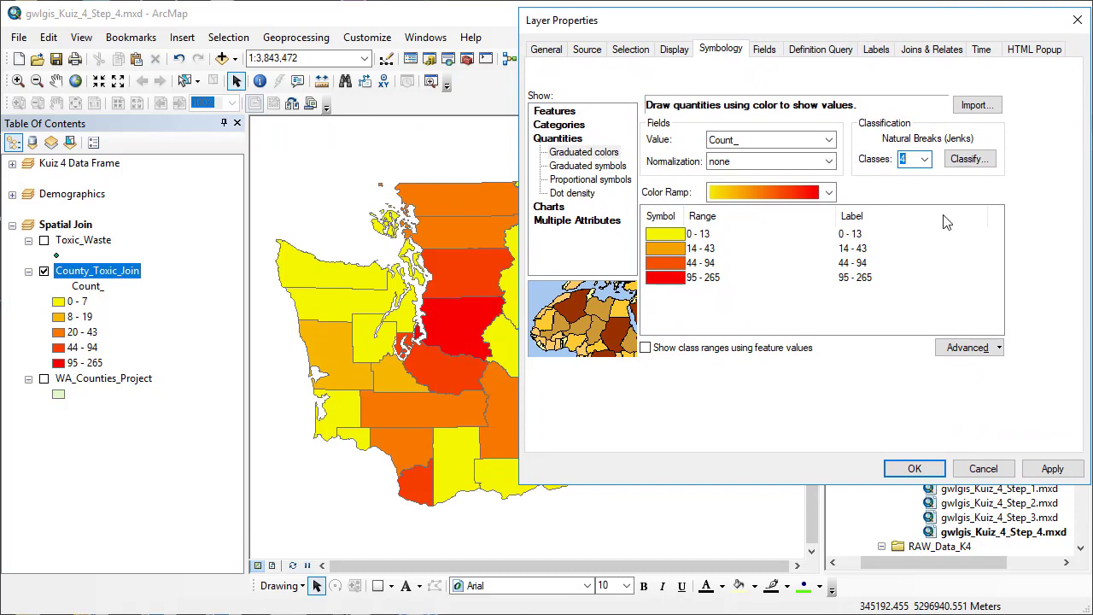
pyautogui.click(1052, 470)
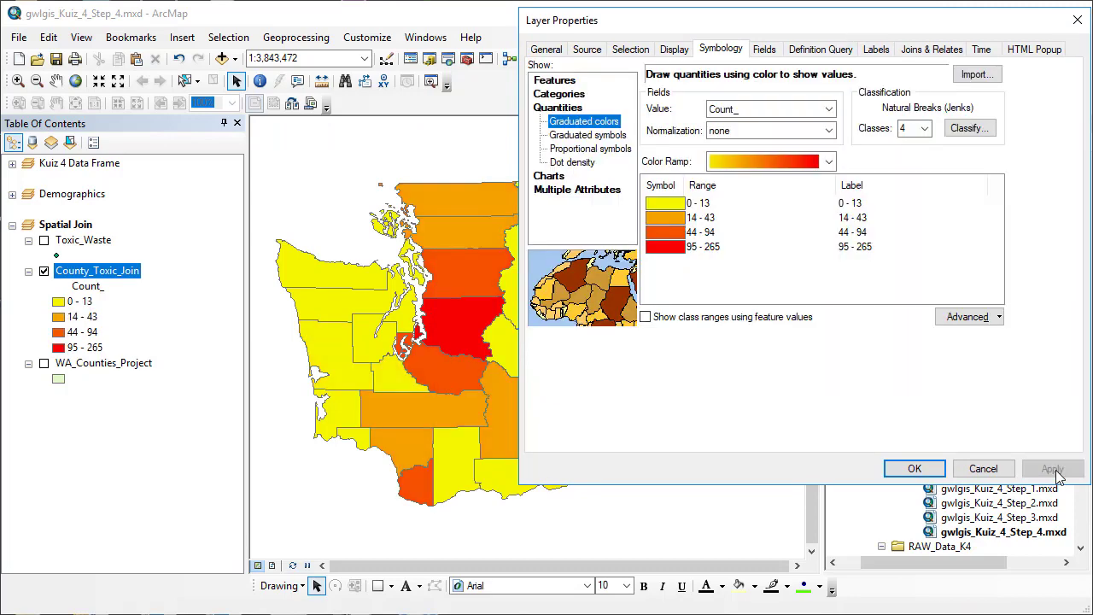
pyautogui.moveTo(891, 29); pyautogui.dragTo(896, 87)
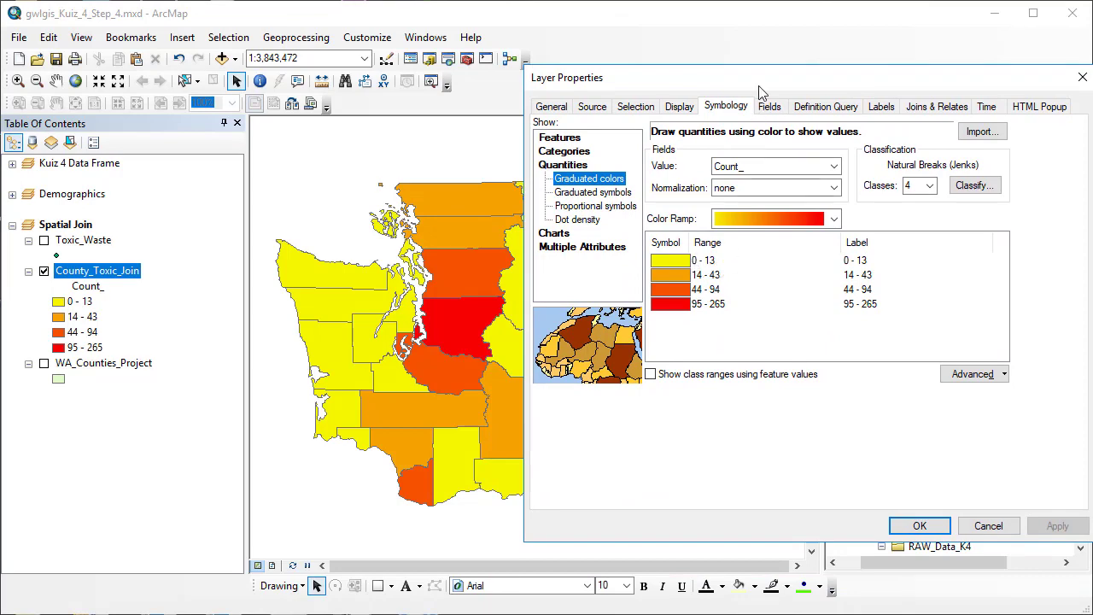
# - Set the County_Toxic_Join classification back to 5 classes and apply it
pyautogui.moveTo(758, 89); pyautogui.dragTo(694, 49)
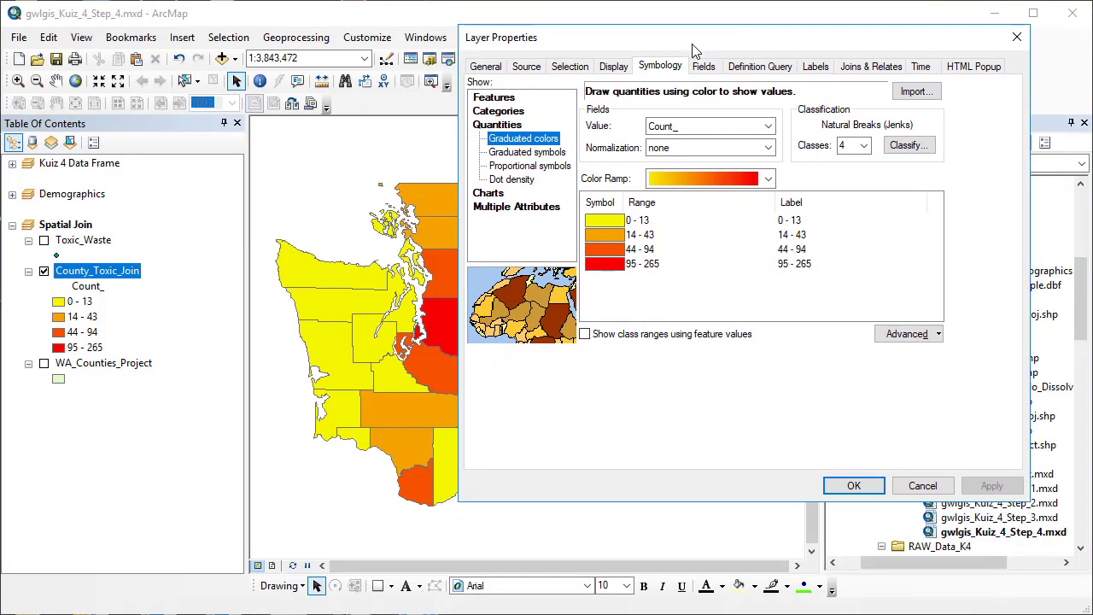
pyautogui.click(863, 145)
pyautogui.click(847, 183)
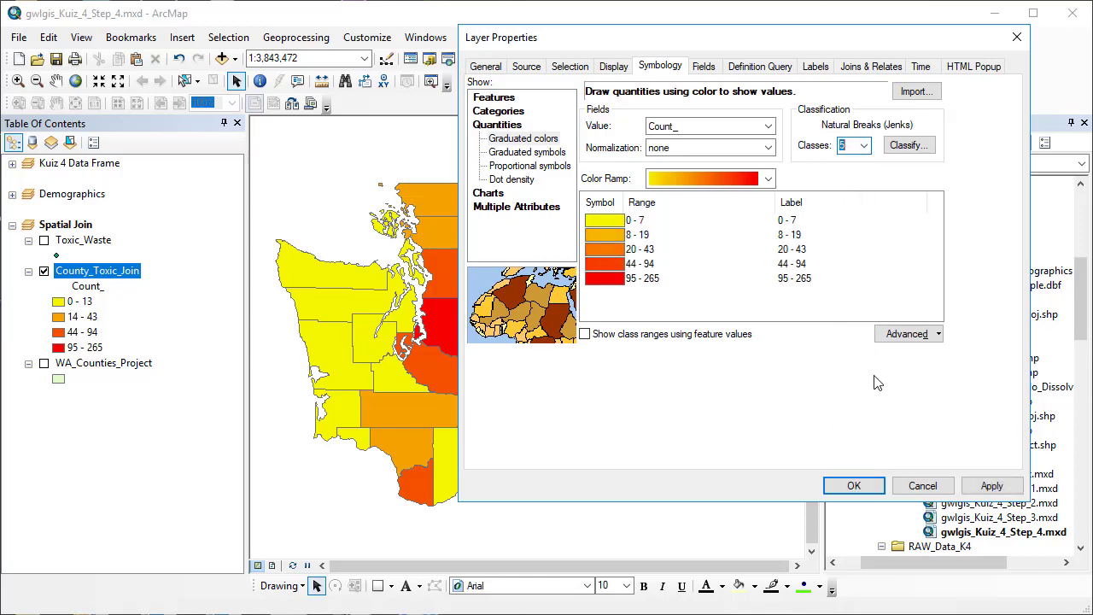
pyautogui.click(993, 487)
pyautogui.click(854, 484)
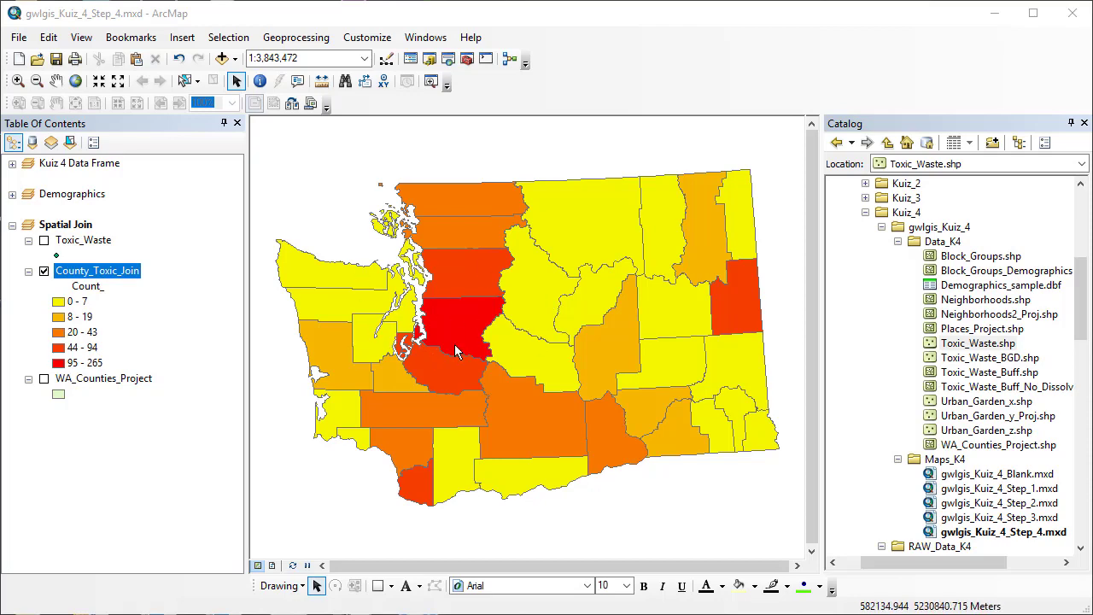
# - Add a Double field named Area_Sq_Miles to the County_Toxic_Join attribute table, accepting the shortened name Area_Sq_Mi
pyautogui.rightClick(117, 280)
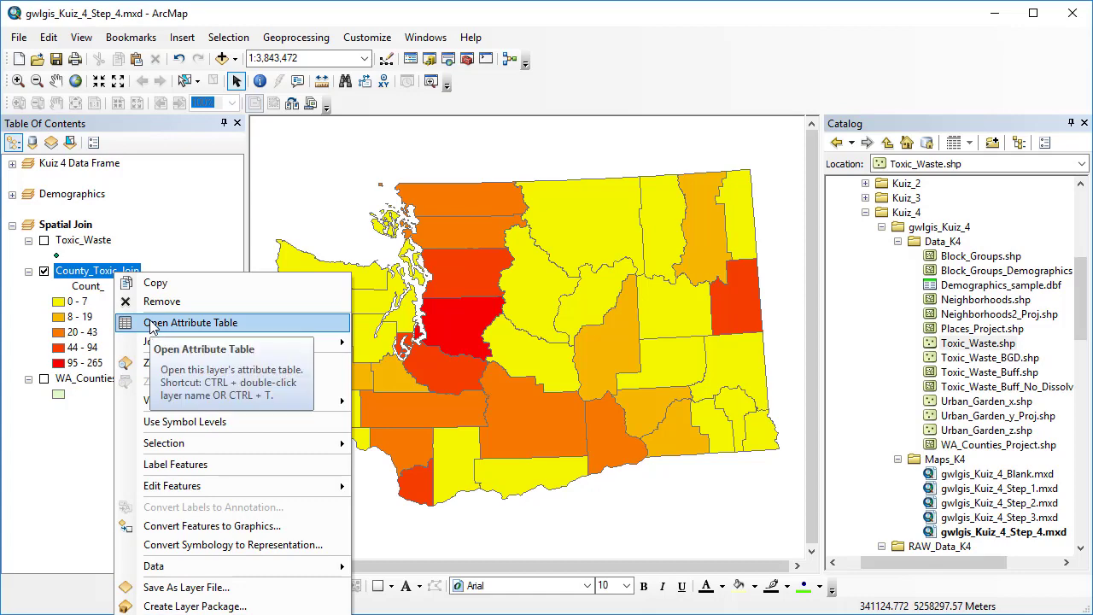
pyautogui.click(152, 329)
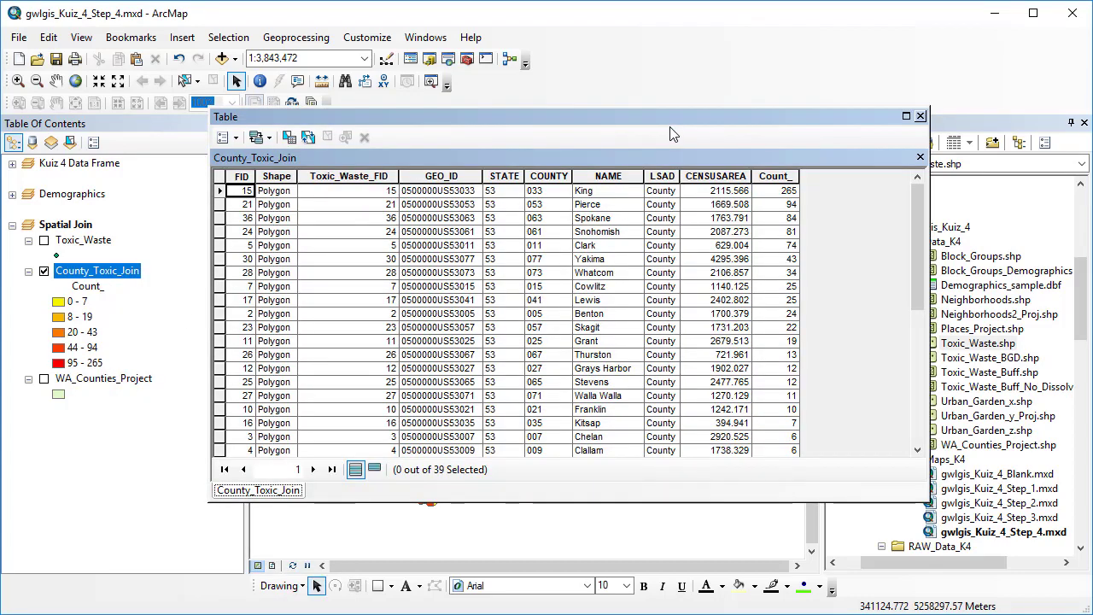
pyautogui.moveTo(610, 115); pyautogui.dragTo(552, 107)
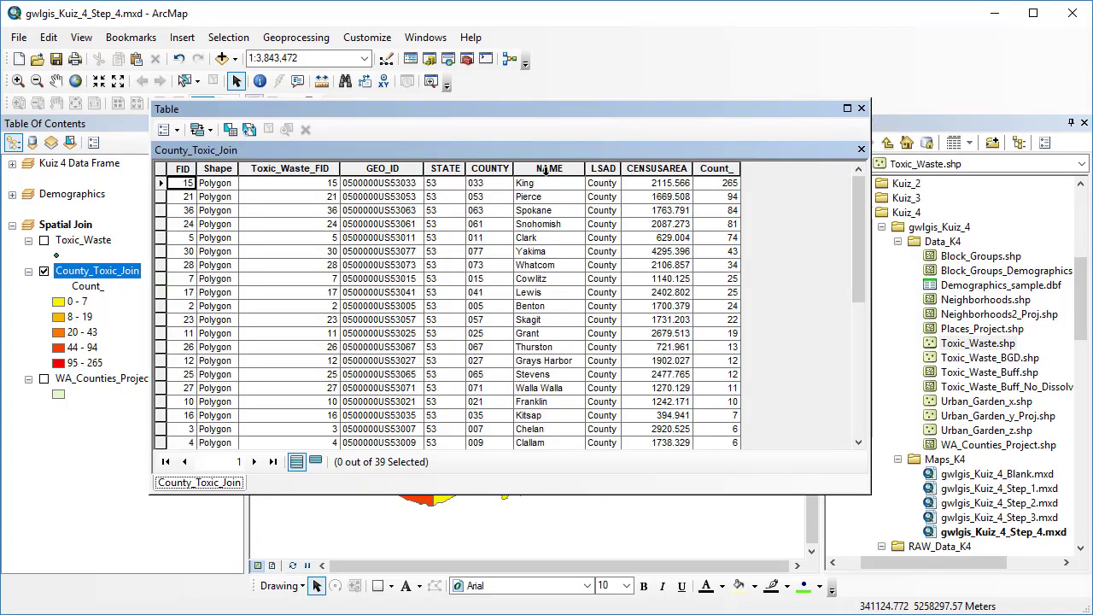
pyautogui.click(171, 129)
pyautogui.click(197, 249)
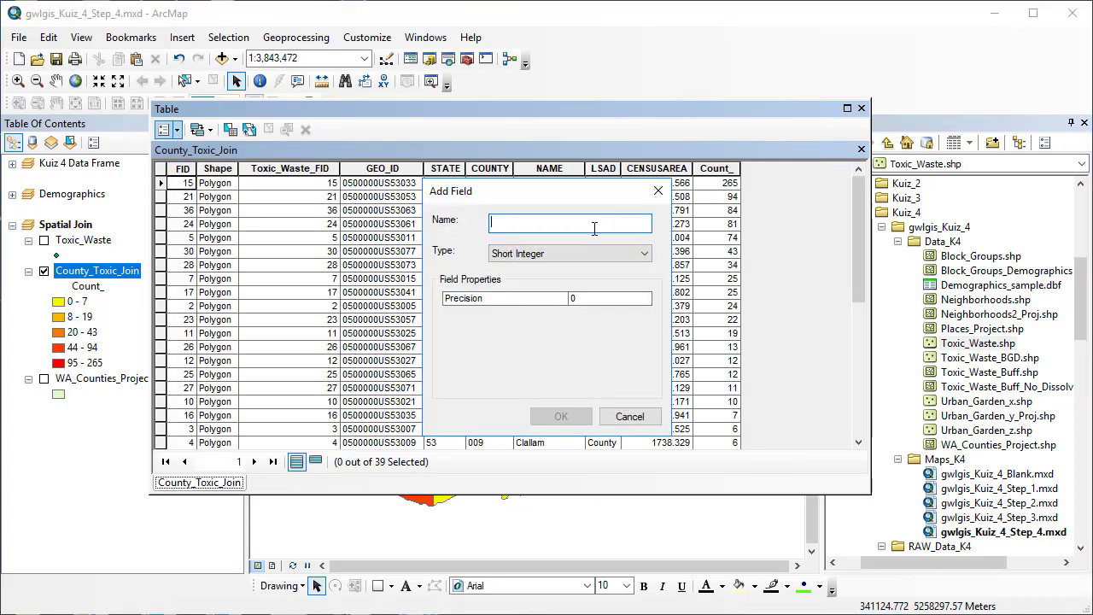
pyautogui.write('Area_Sq_Miles')
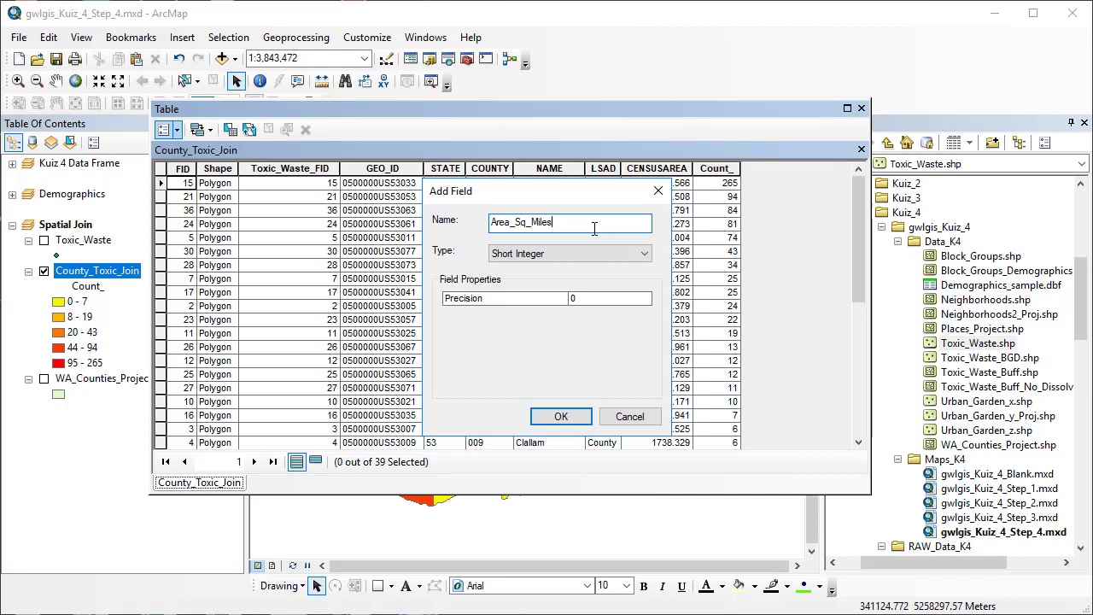
pyautogui.click(534, 253)
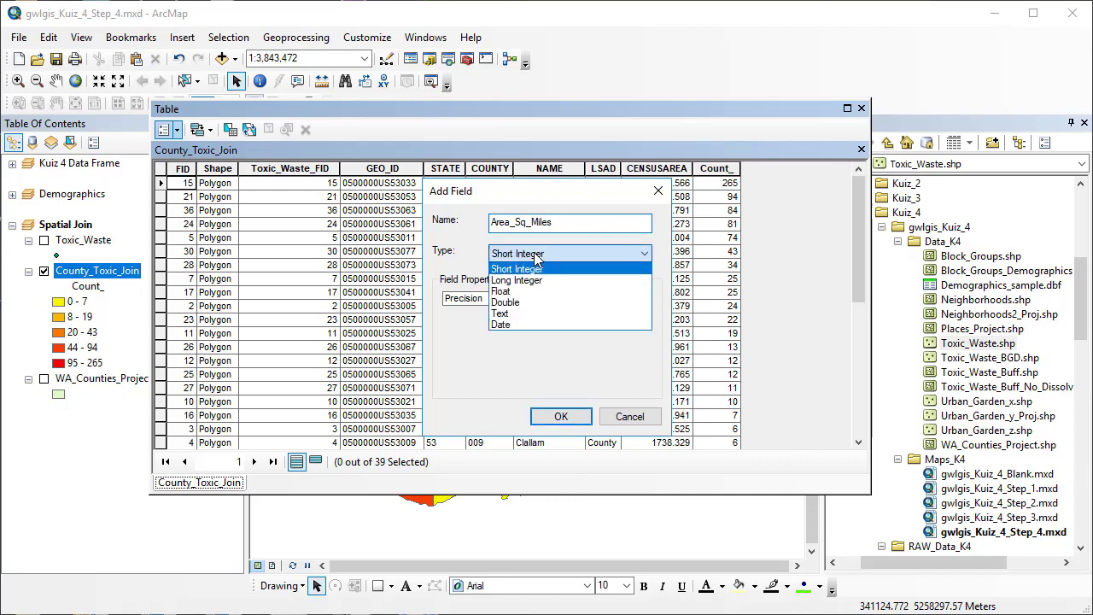
pyautogui.click(506, 303)
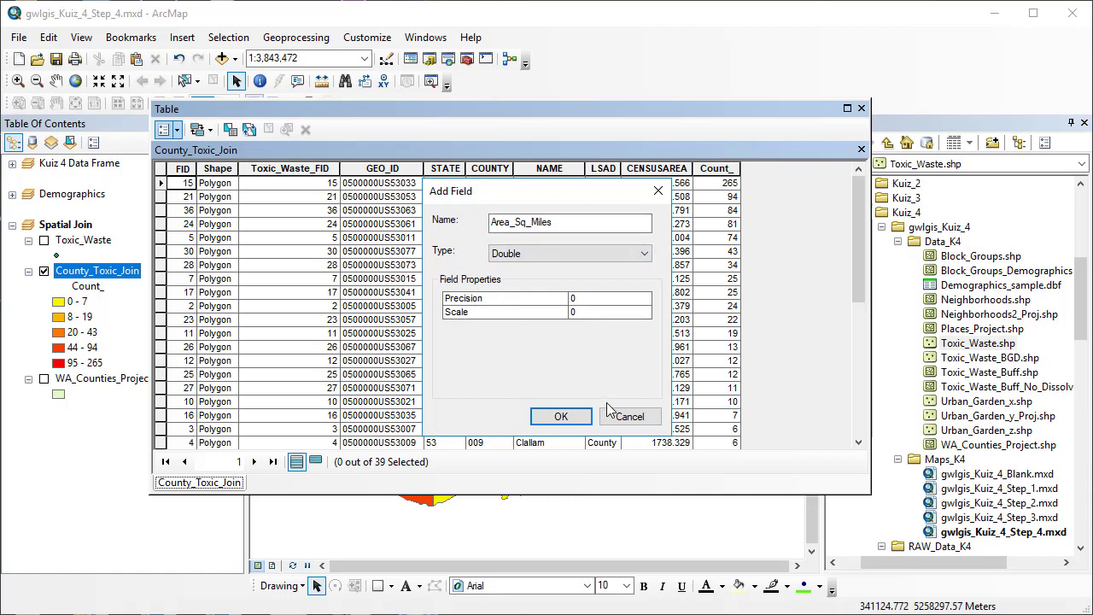
pyautogui.click(561, 416)
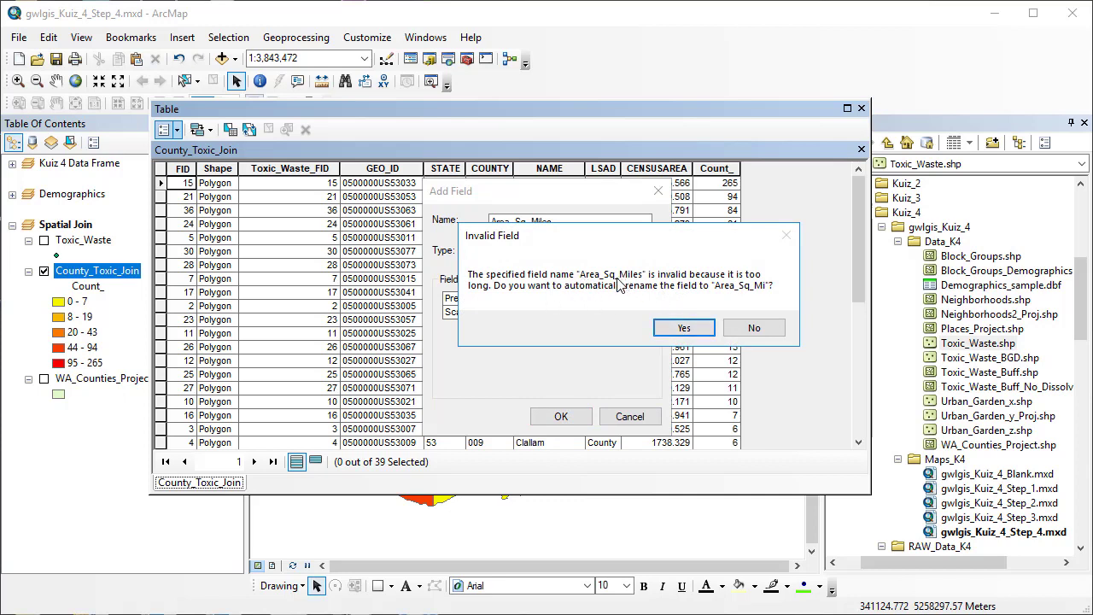
pyautogui.click(685, 330)
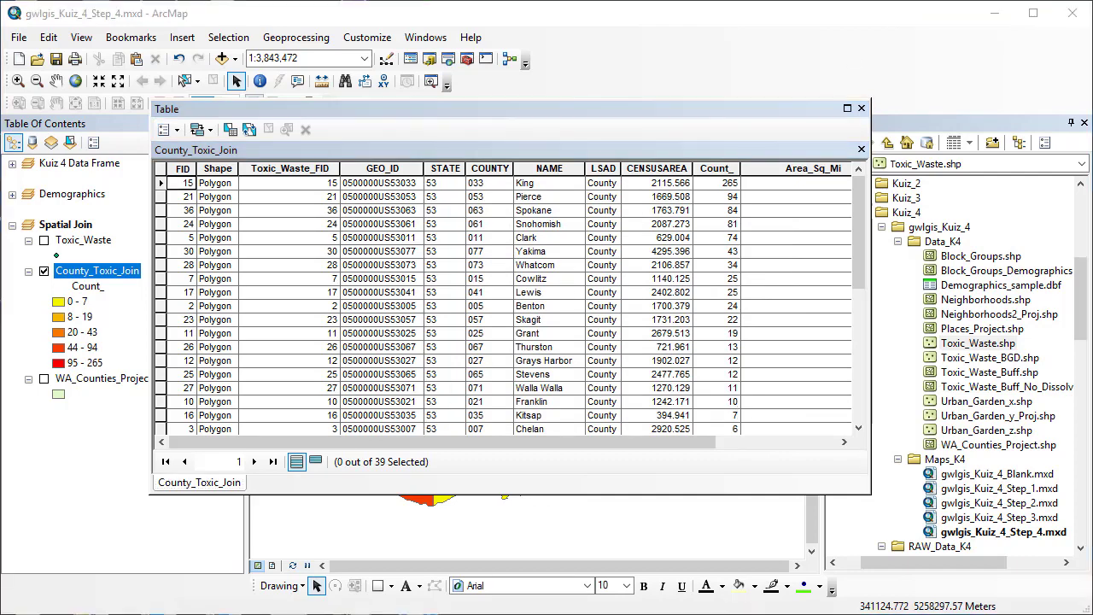
# - Calculate the Area_Sq_Mi field for all counties as polygon area in Square Miles US, using the data source's coordinate system
pyautogui.moveTo(500, 443); pyautogui.dragTo(707, 444)
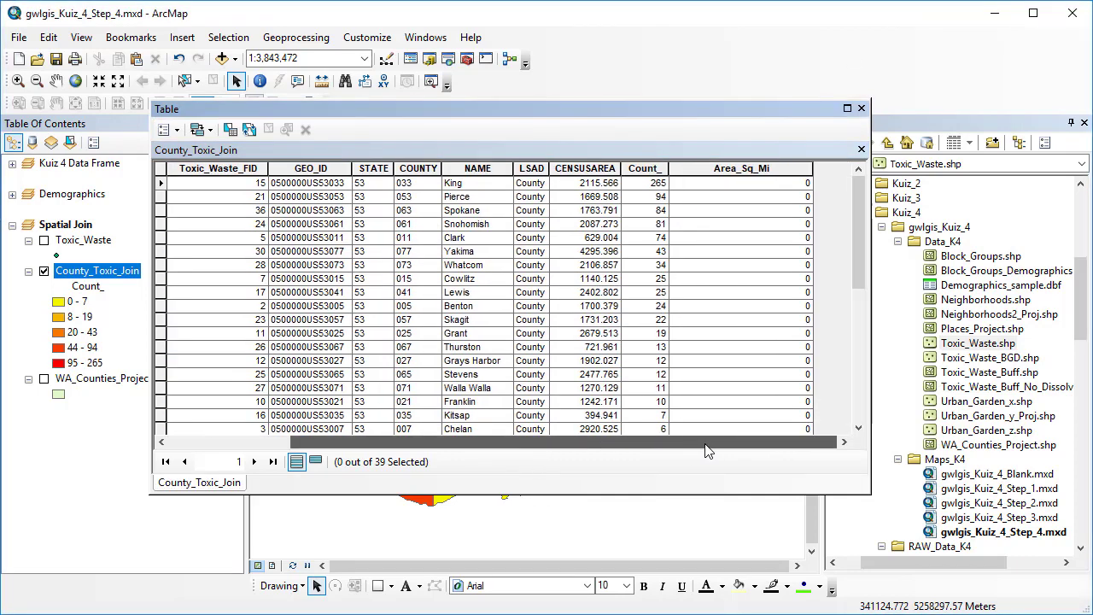
pyautogui.rightClick(726, 168)
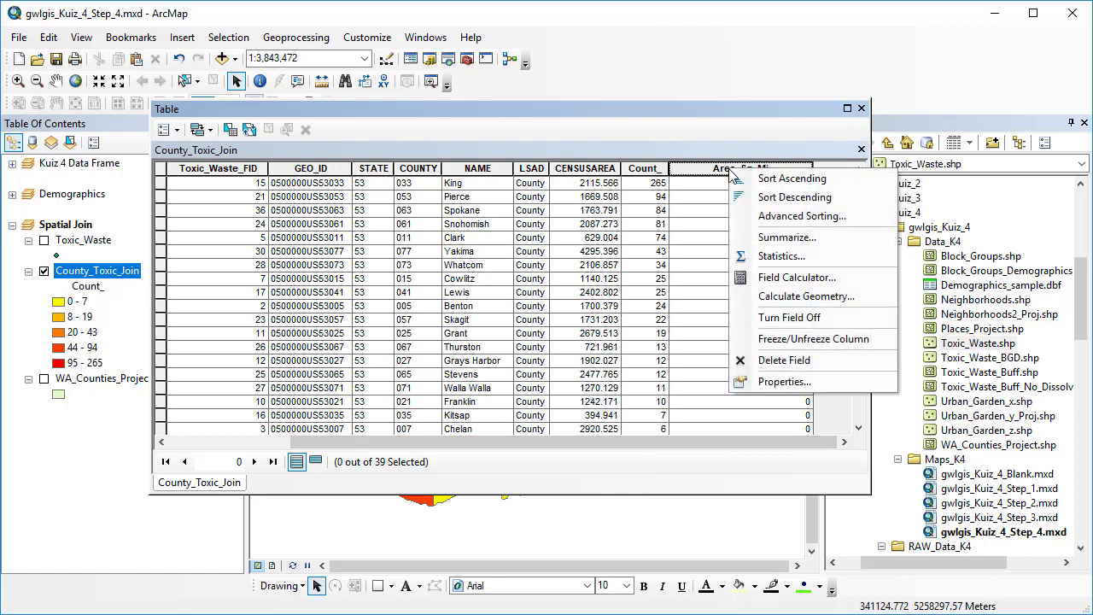
pyautogui.click(790, 296)
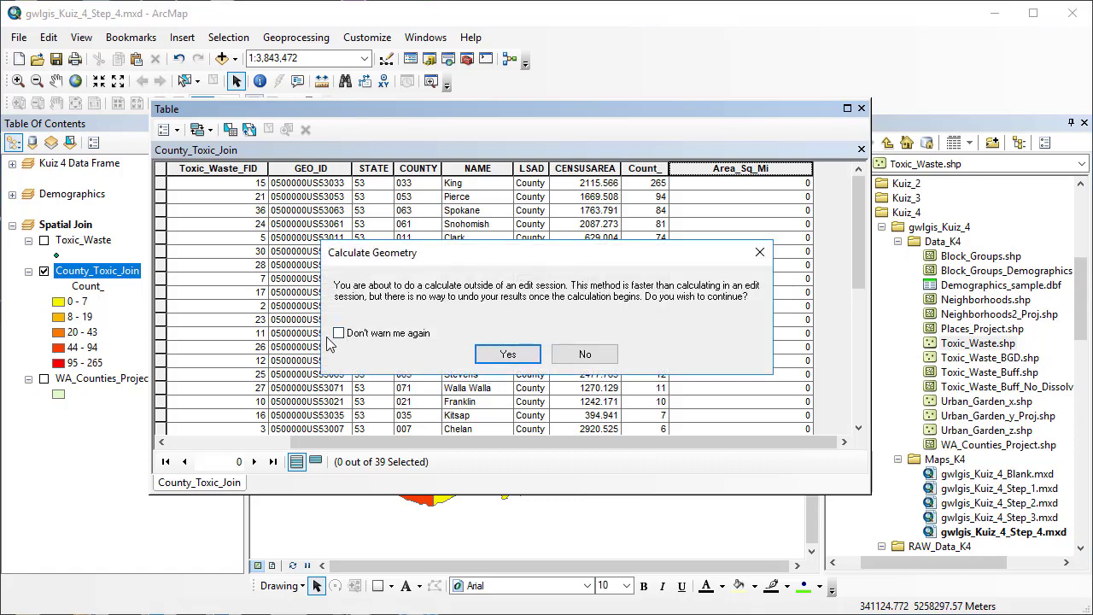
pyautogui.click(516, 356)
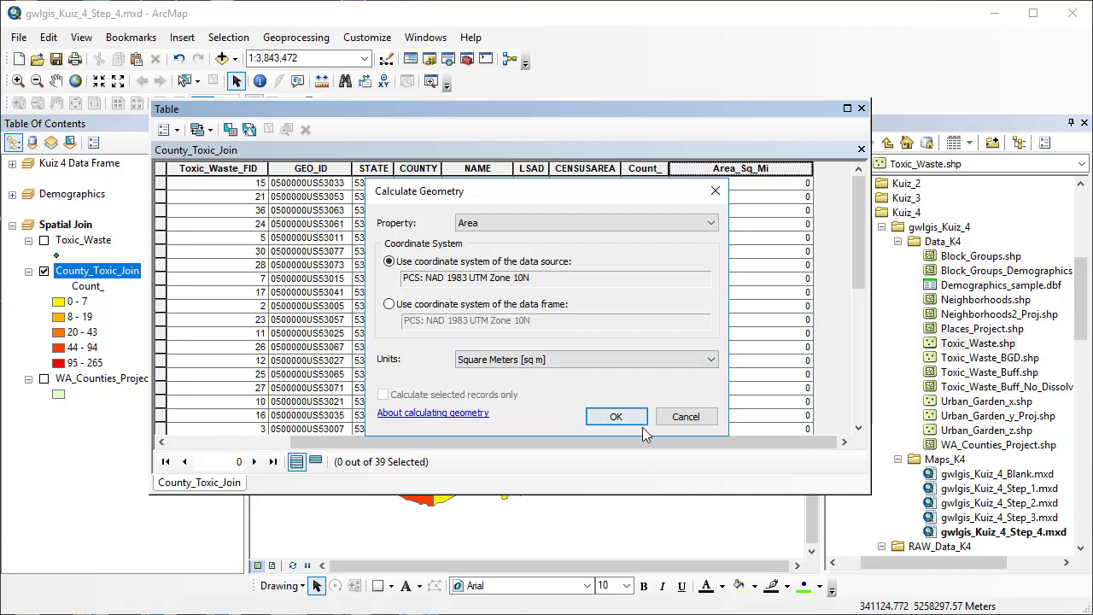
pyautogui.click(596, 361)
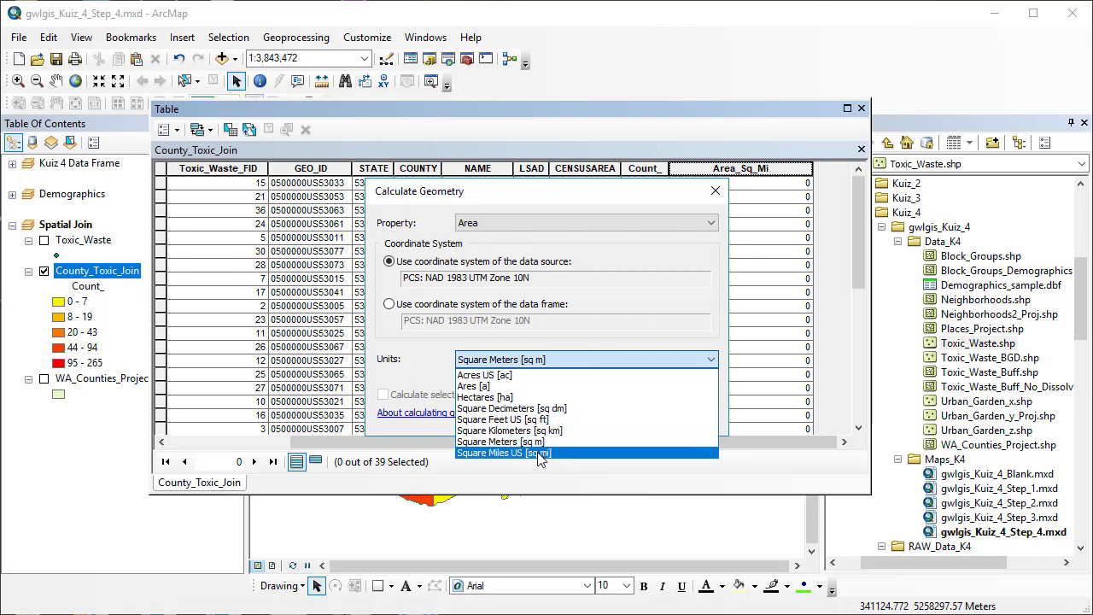
pyautogui.click(528, 454)
pyautogui.click(616, 415)
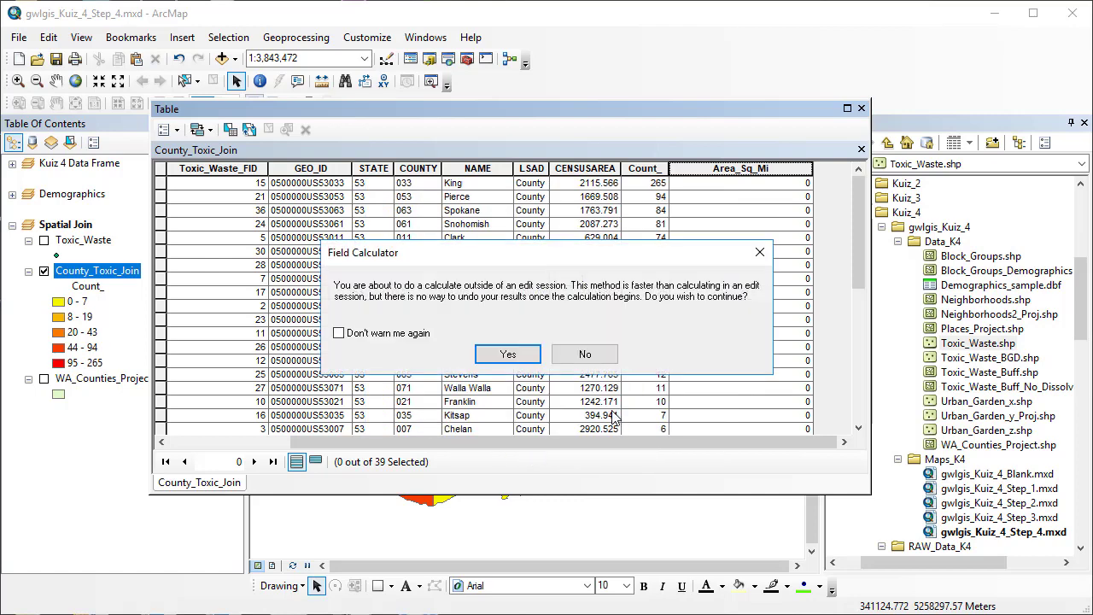
pyautogui.click(508, 356)
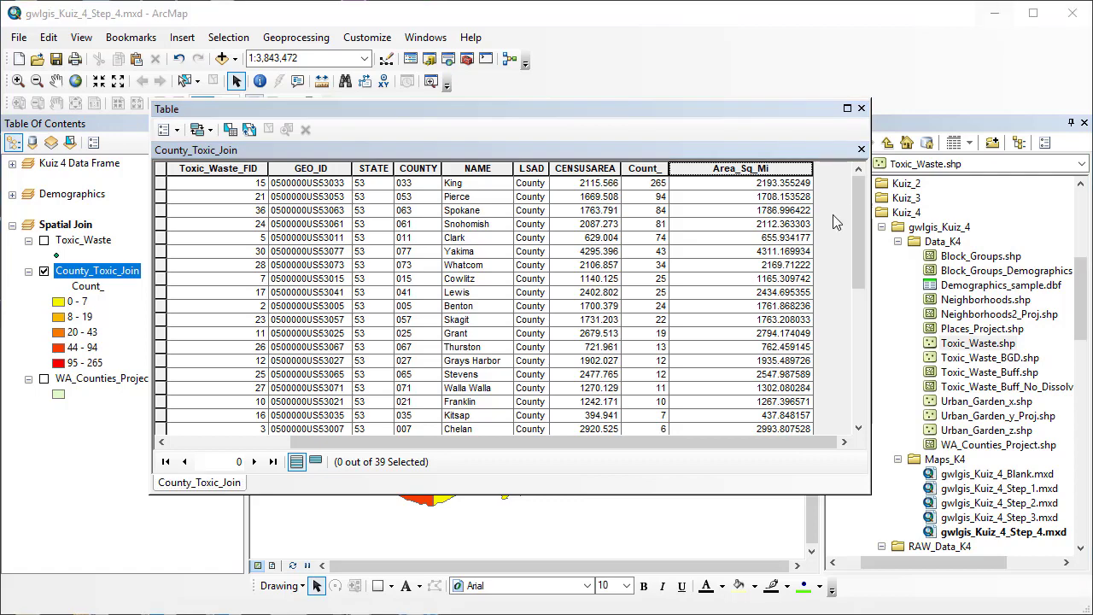
# - Sort the County_Toxic_Join records by Area_Sq_Mi in descending and in ascending order to compare county sizes, and close the table
pyautogui.rightClick(767, 170)
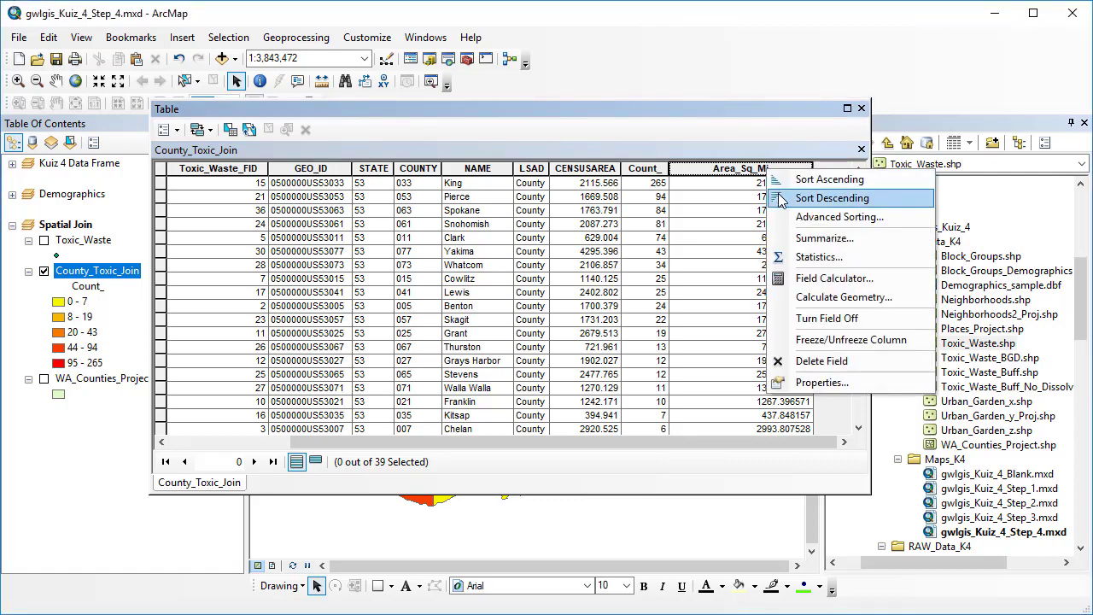
pyautogui.click(781, 198)
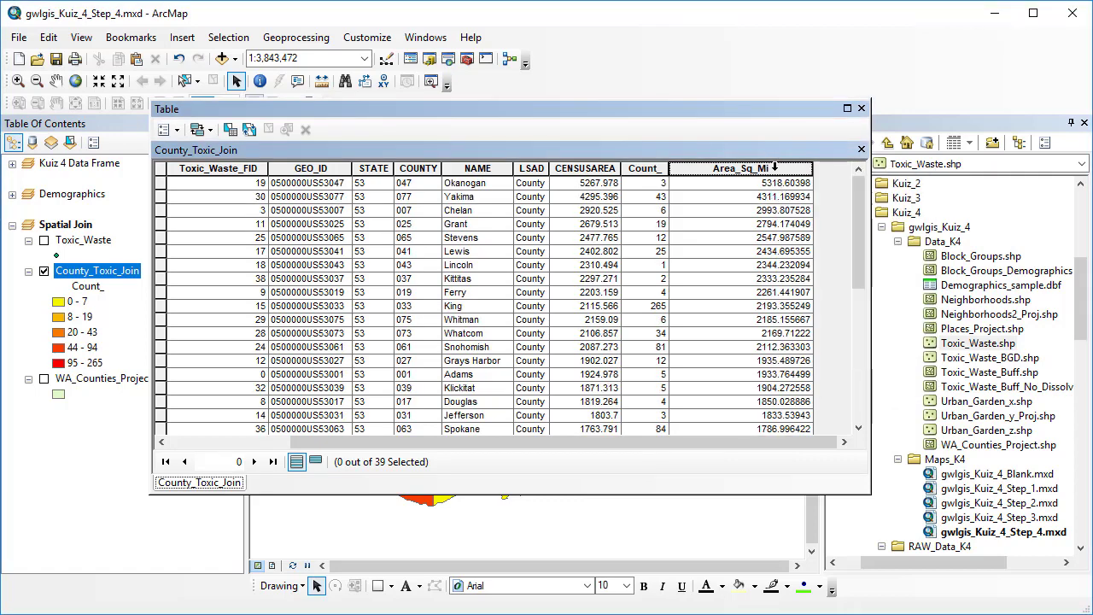
pyautogui.rightClick(777, 169)
pyautogui.click(803, 178)
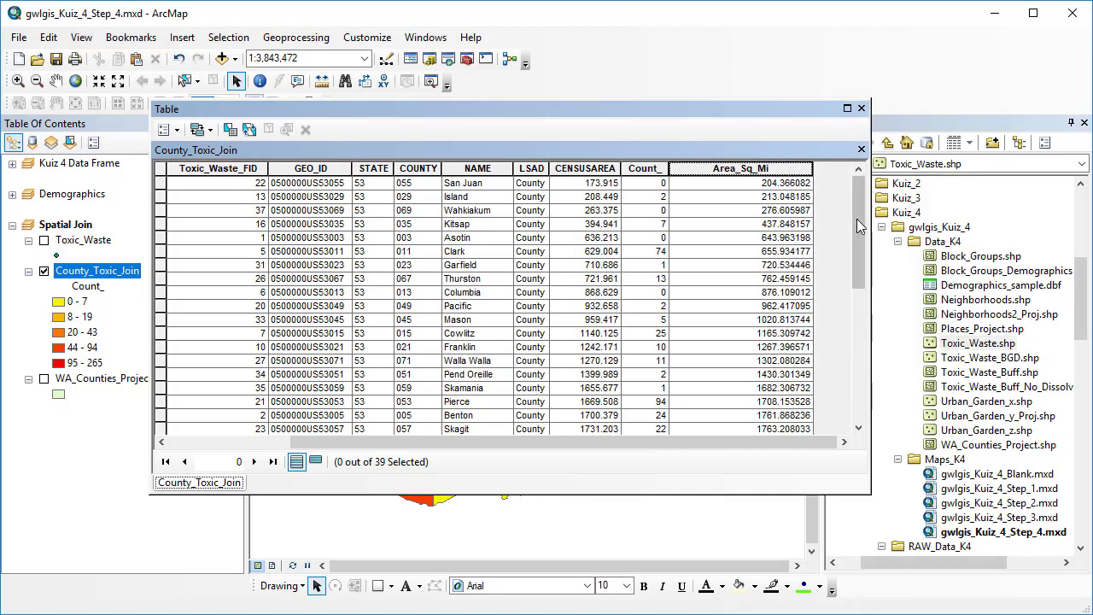
pyautogui.moveTo(857, 219); pyautogui.dragTo(845, 191)
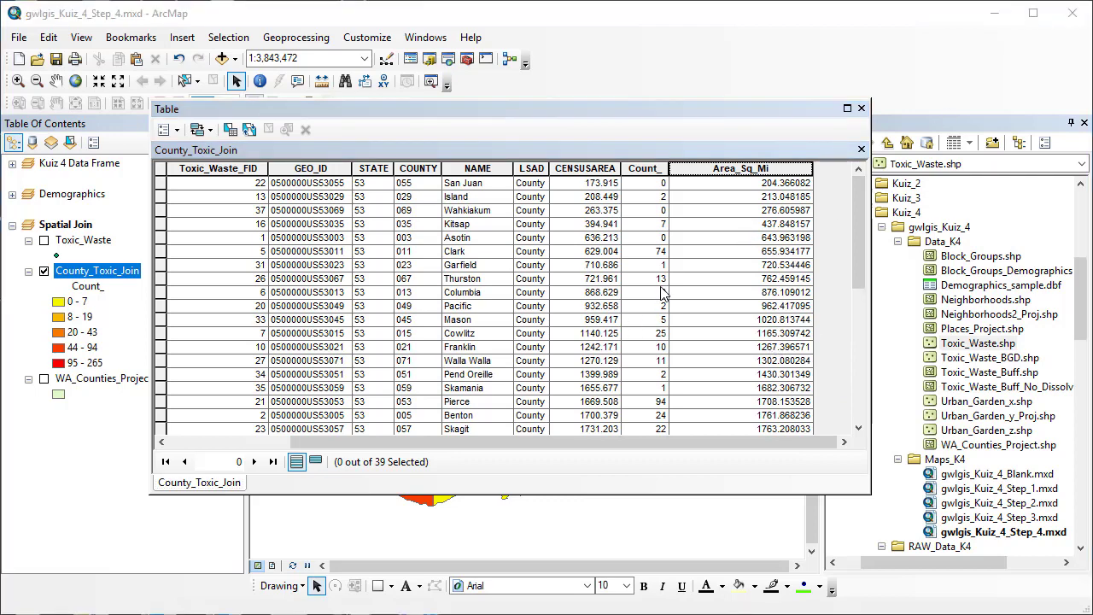
pyautogui.click(862, 110)
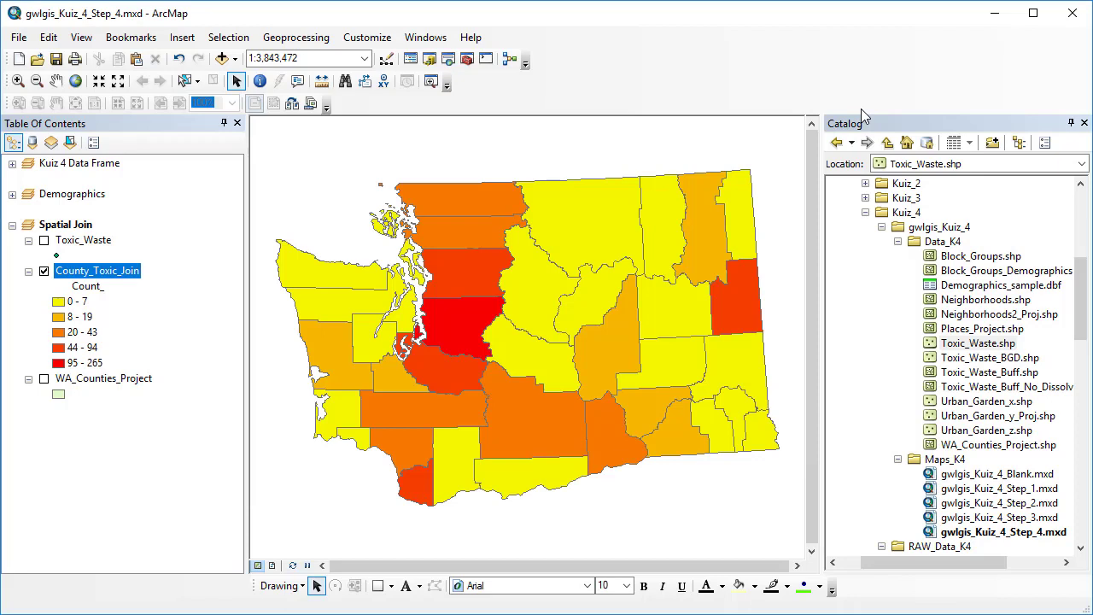
# - Normalize the County_Toxic_Join graduated colors for Count_ by the Area_Sq_Mi field and apply it to the map
pyautogui.rightClick(110, 275)
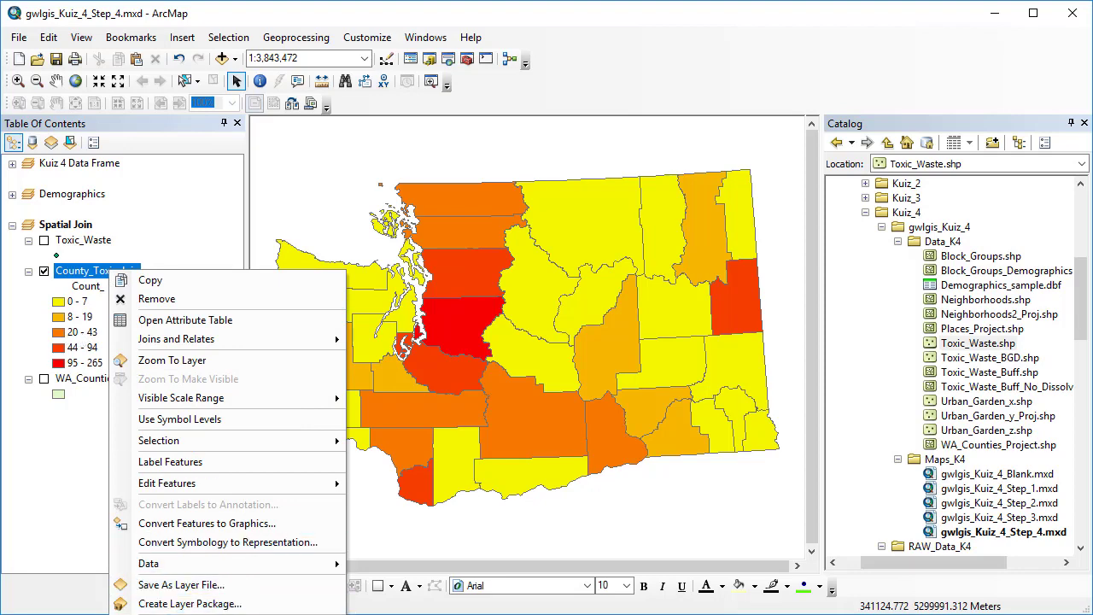
pyautogui.click(179, 609)
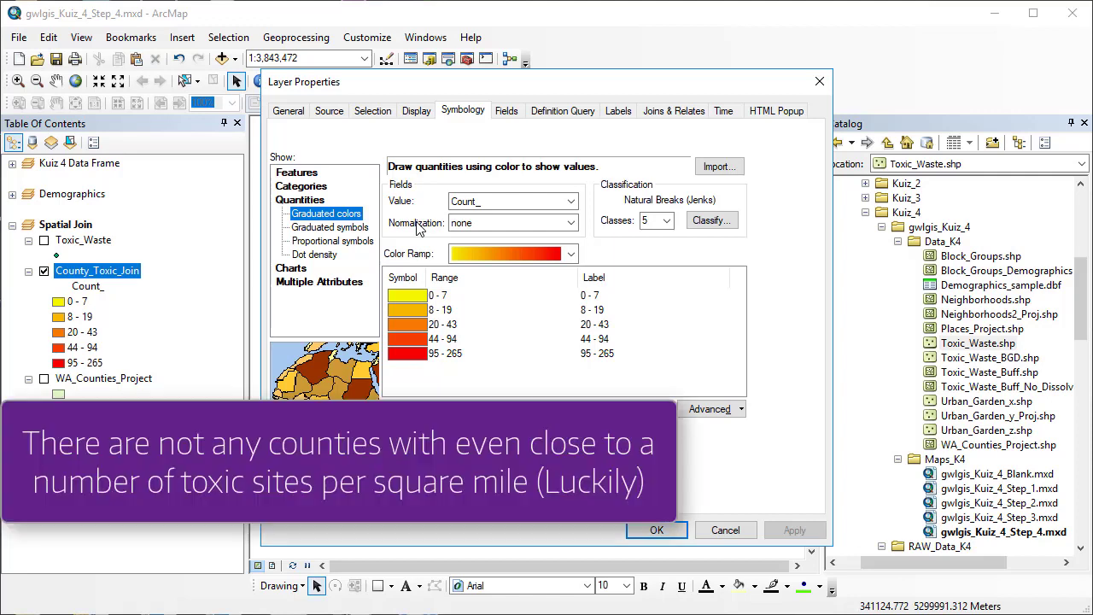
pyautogui.click(571, 224)
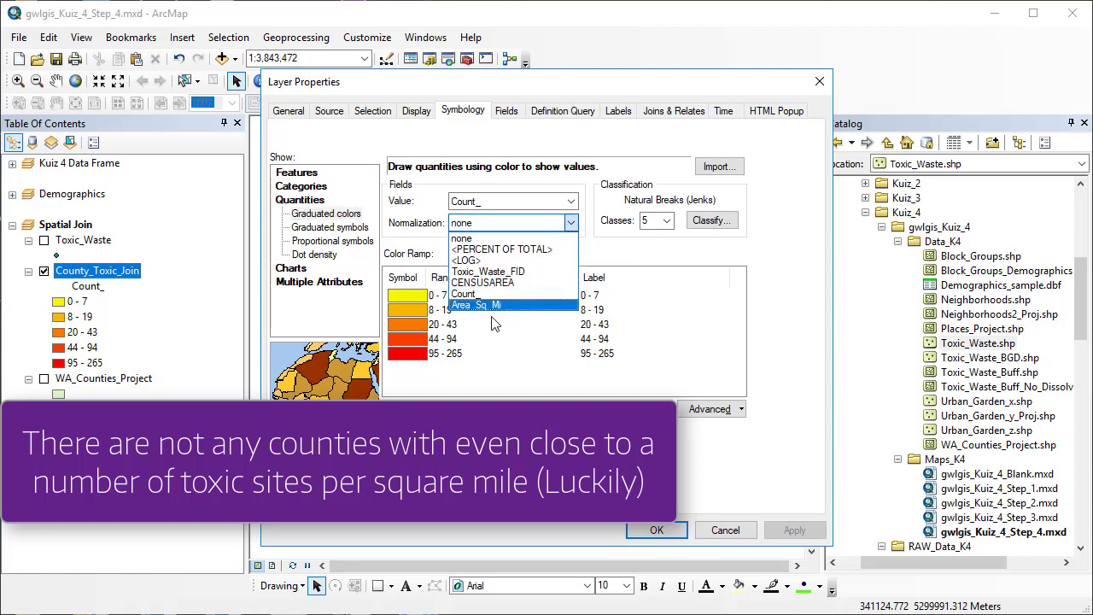
pyautogui.click(491, 305)
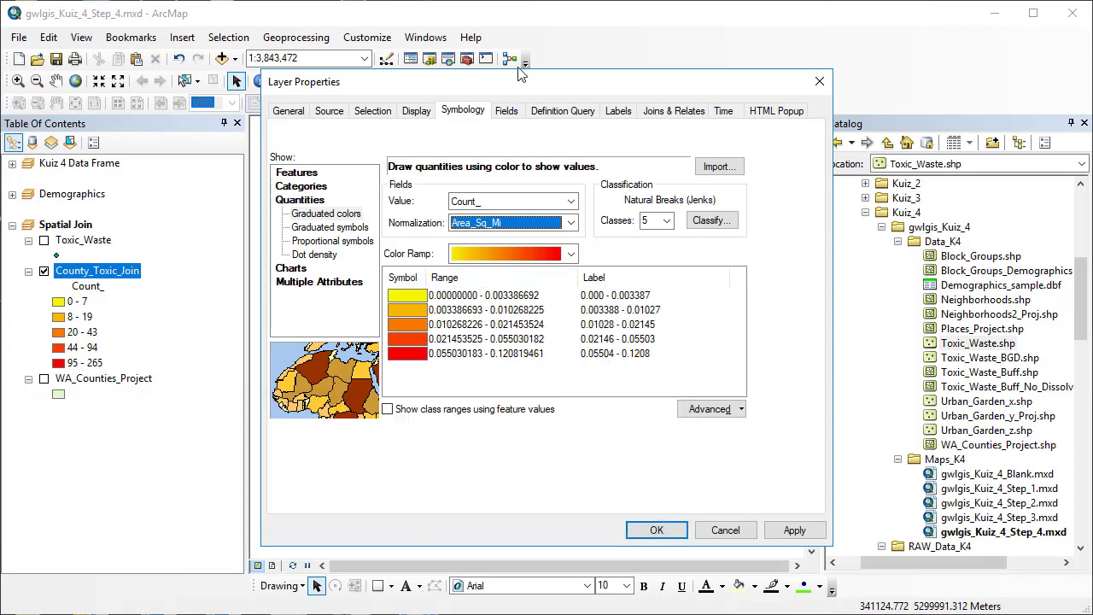
pyautogui.moveTo(539, 90); pyautogui.dragTo(677, 81)
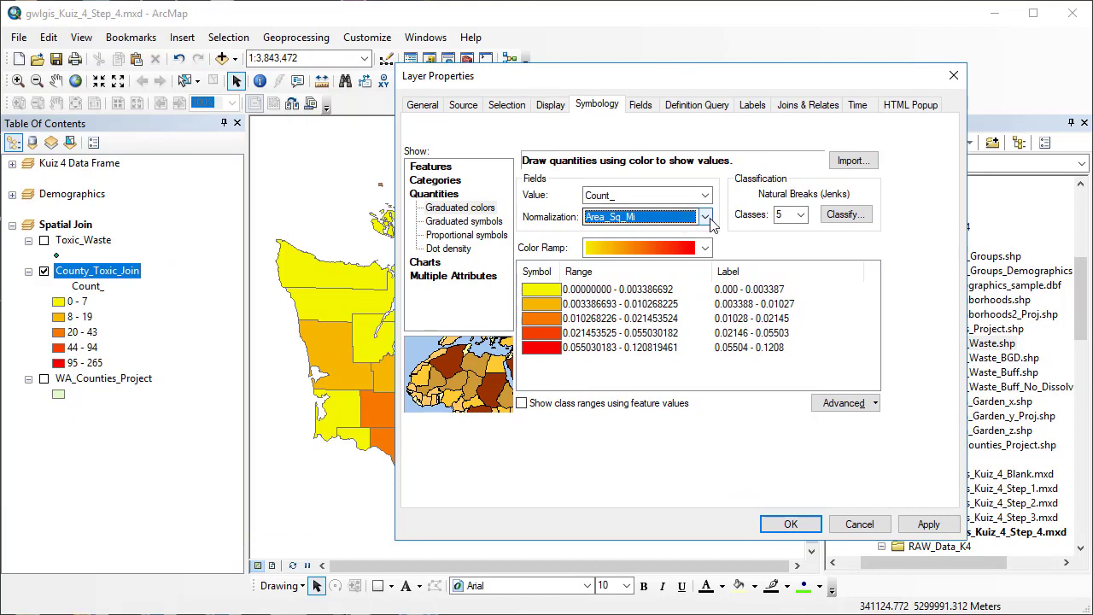
pyautogui.click(705, 218)
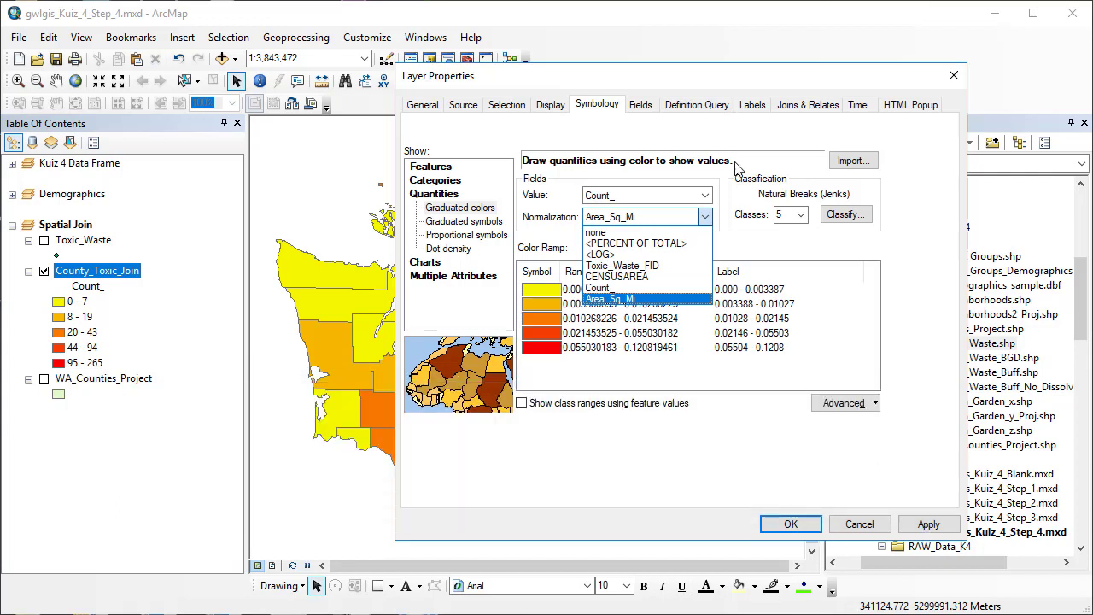
pyautogui.click(649, 217)
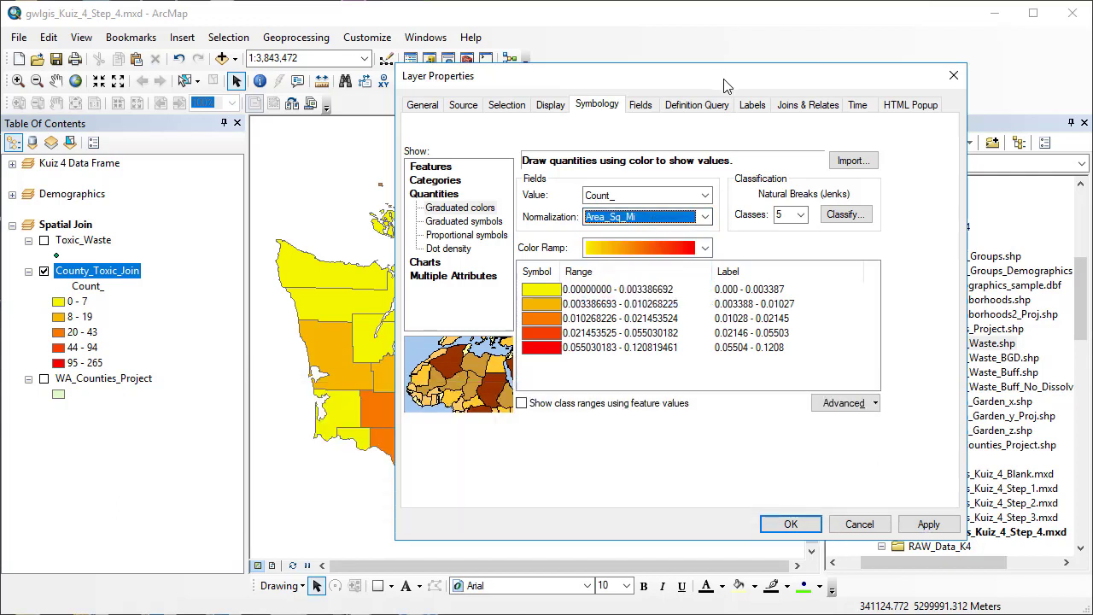
pyautogui.moveTo(729, 86); pyautogui.dragTo(843, 31)
pyautogui.click(1041, 471)
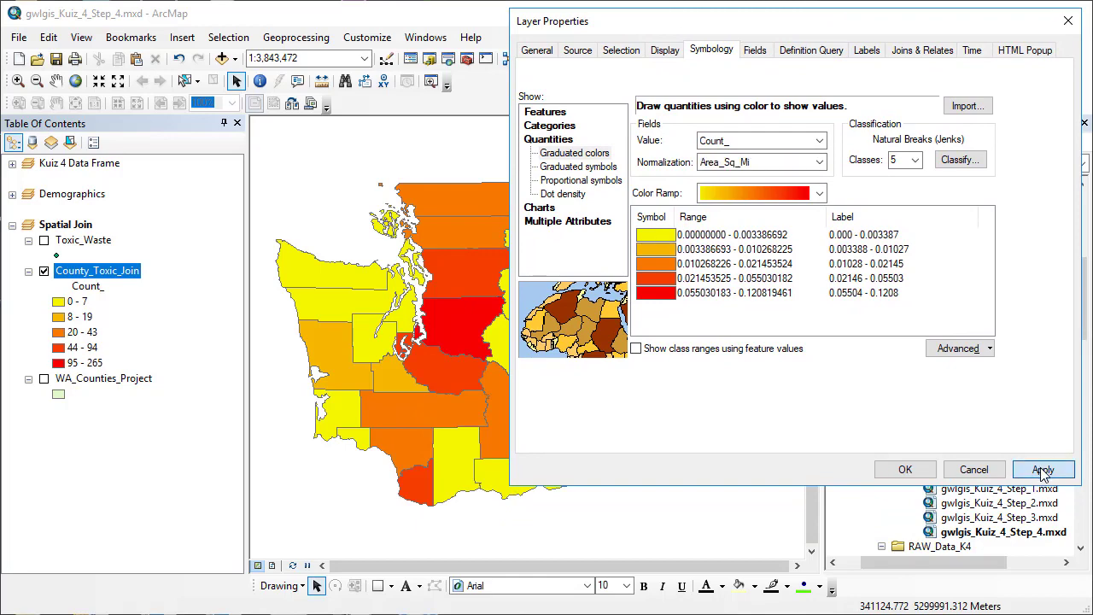
# - Format the County_Toxic_Join class labels as numeric with two decimal places on the map and save the map document
pyautogui.moveTo(803, 25)
pyautogui.mouseDown()
pyautogui.moveTo(726, 384)
pyautogui.moveTo(727, 551)
pyautogui.moveTo(797, 19)
pyautogui.moveTo(806, 27)
pyautogui.mouseUp()
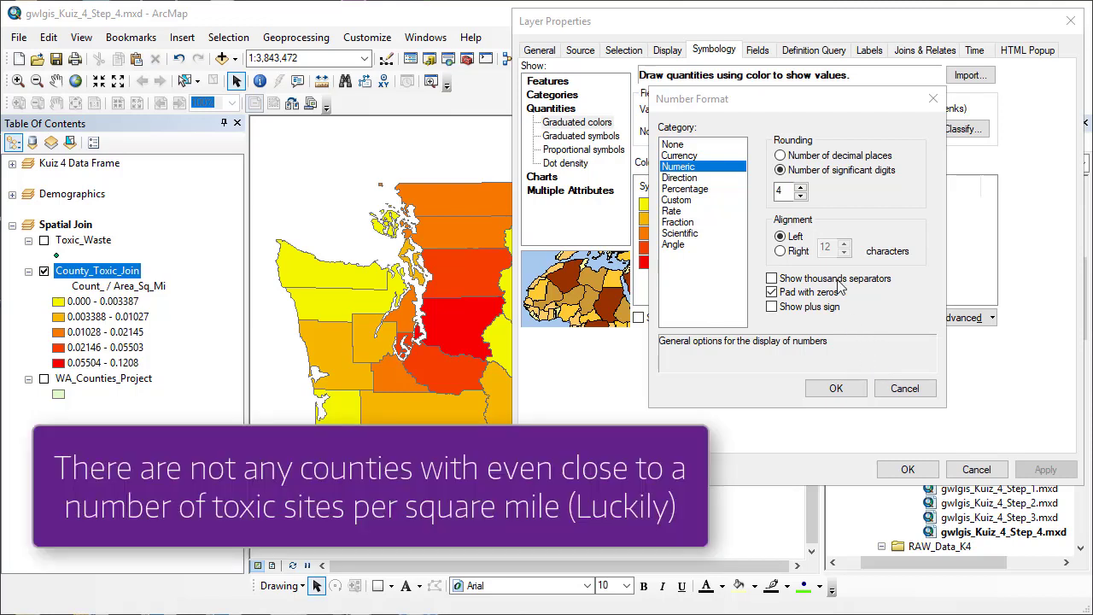
pyautogui.click(779, 155)
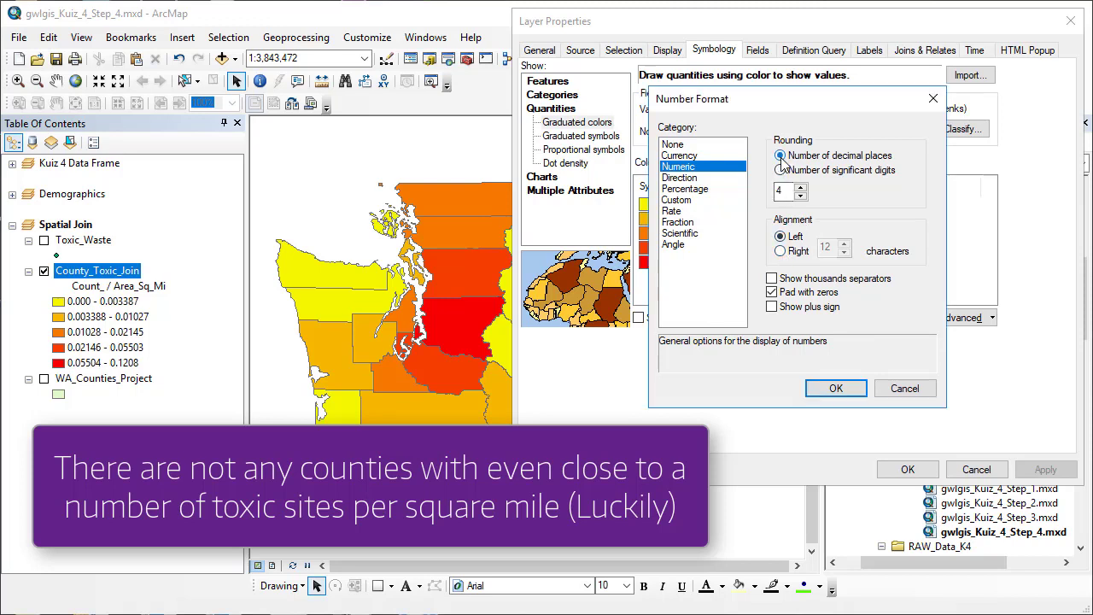
pyautogui.click(801, 196)
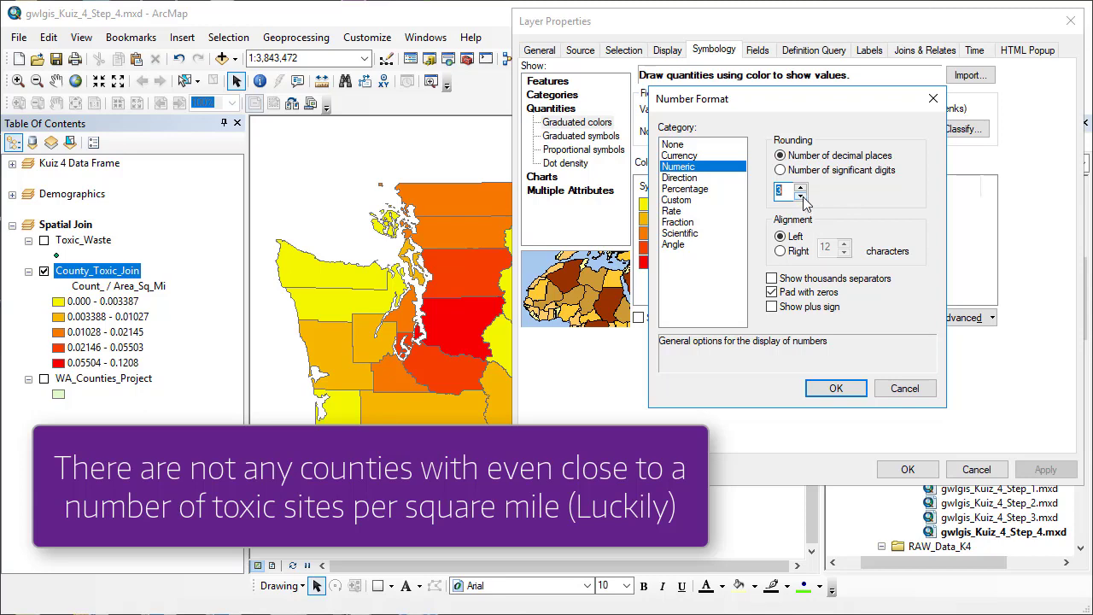
pyautogui.click(836, 390)
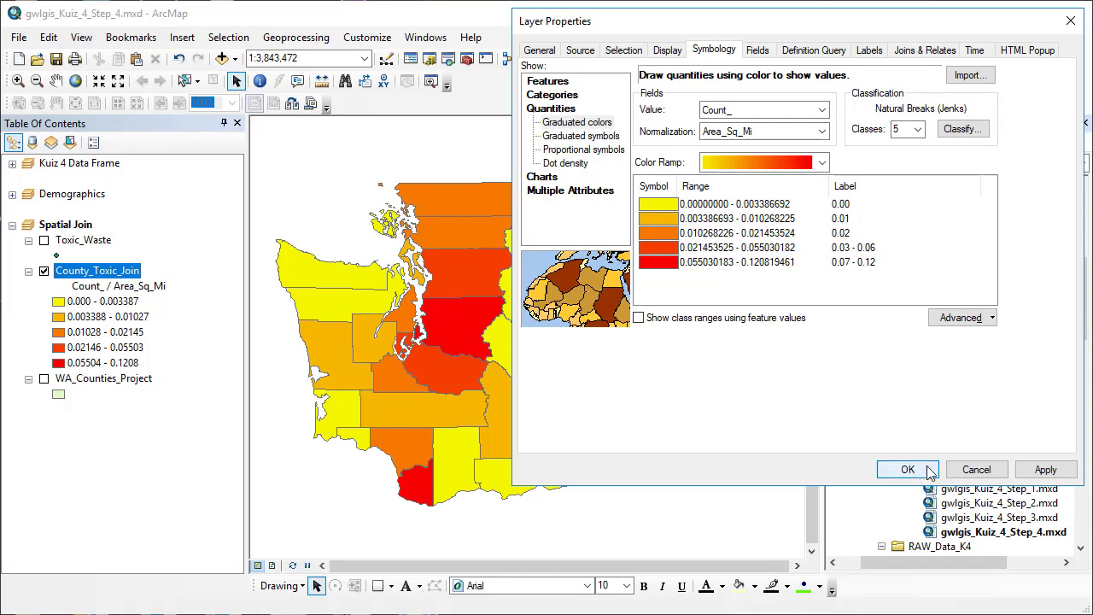
pyautogui.click(1045, 470)
pyautogui.click(907, 471)
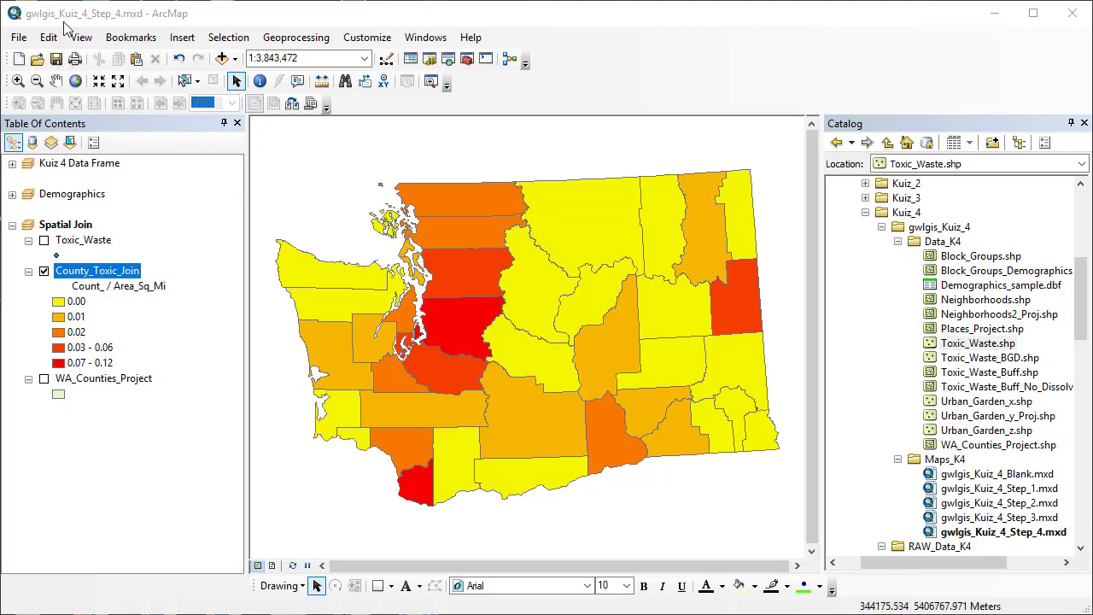
pyautogui.click(56, 59)
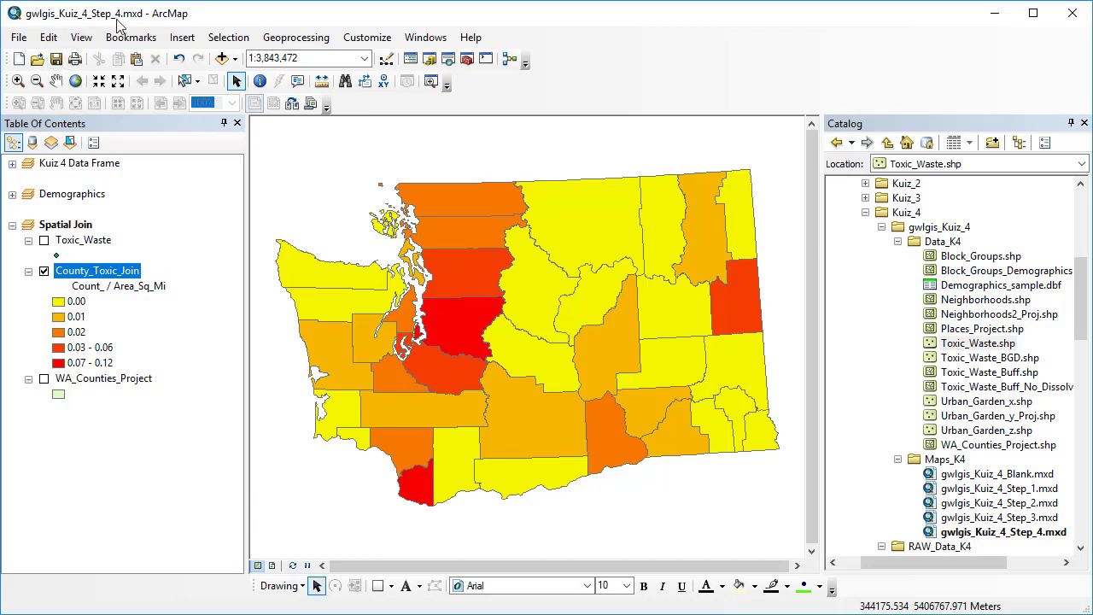